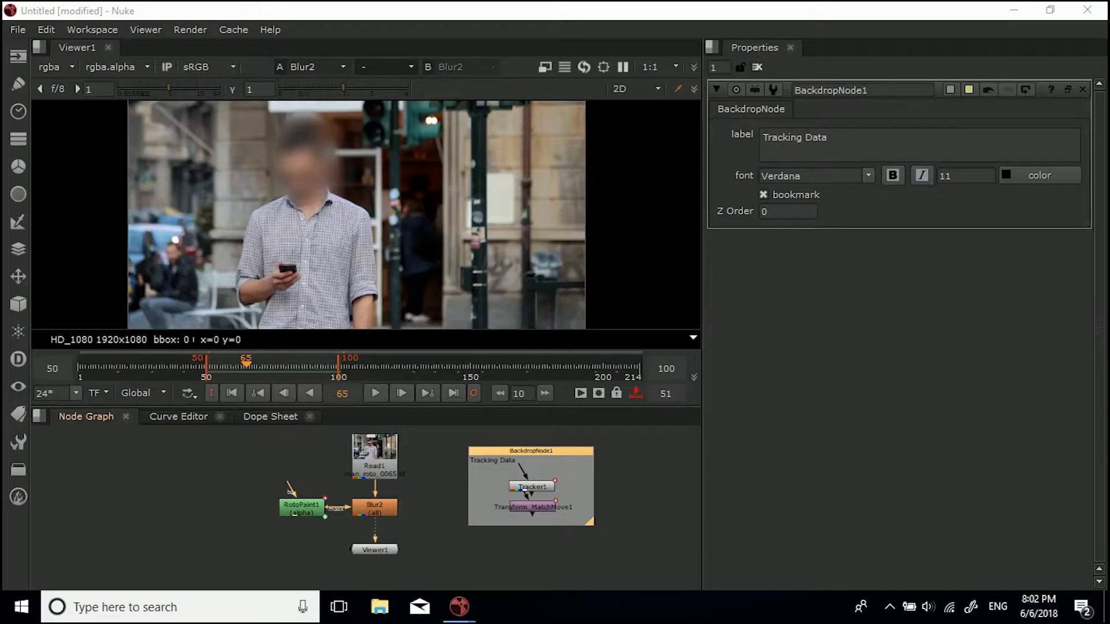
Play back the finished face-blur shot and scrub through its frame range to review the result.
left_click(376, 393)
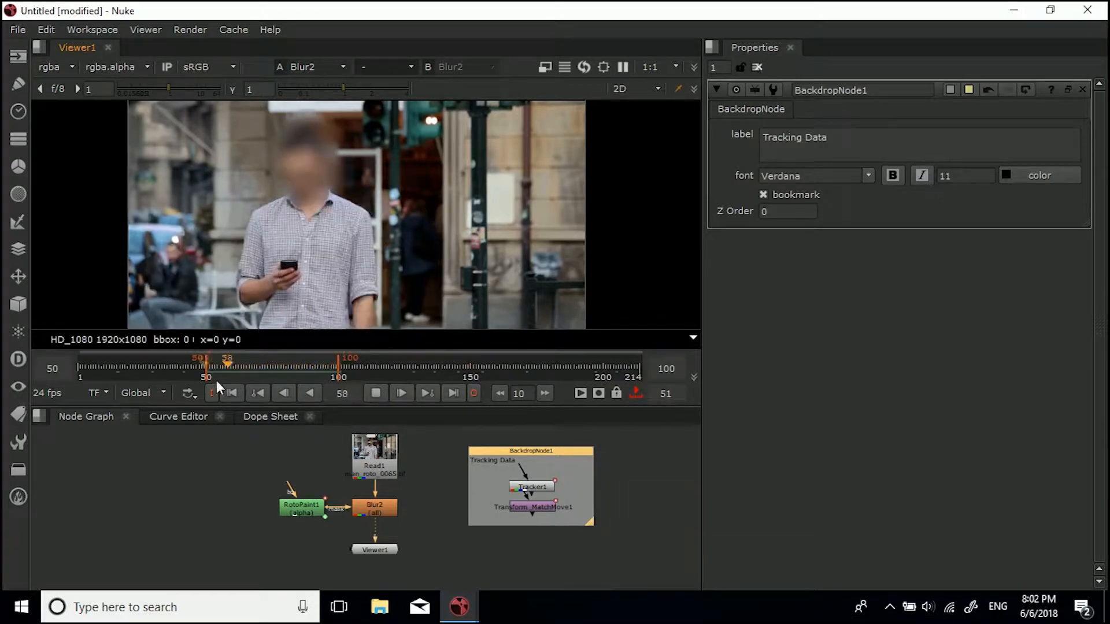
left_click(374, 392)
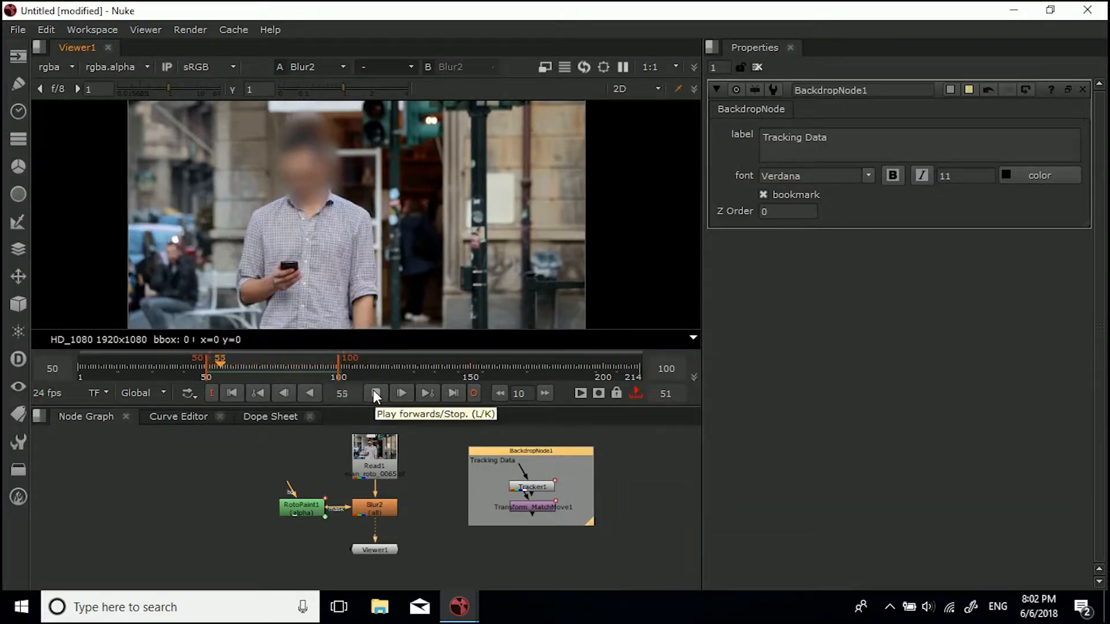
left_click(503, 361)
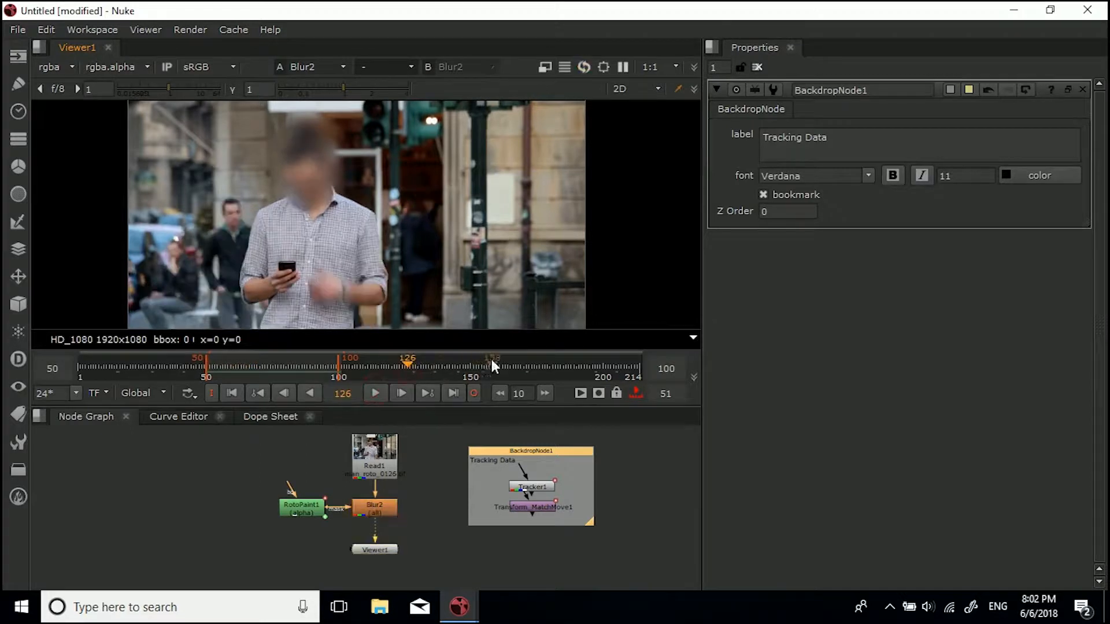
left_click(565, 359)
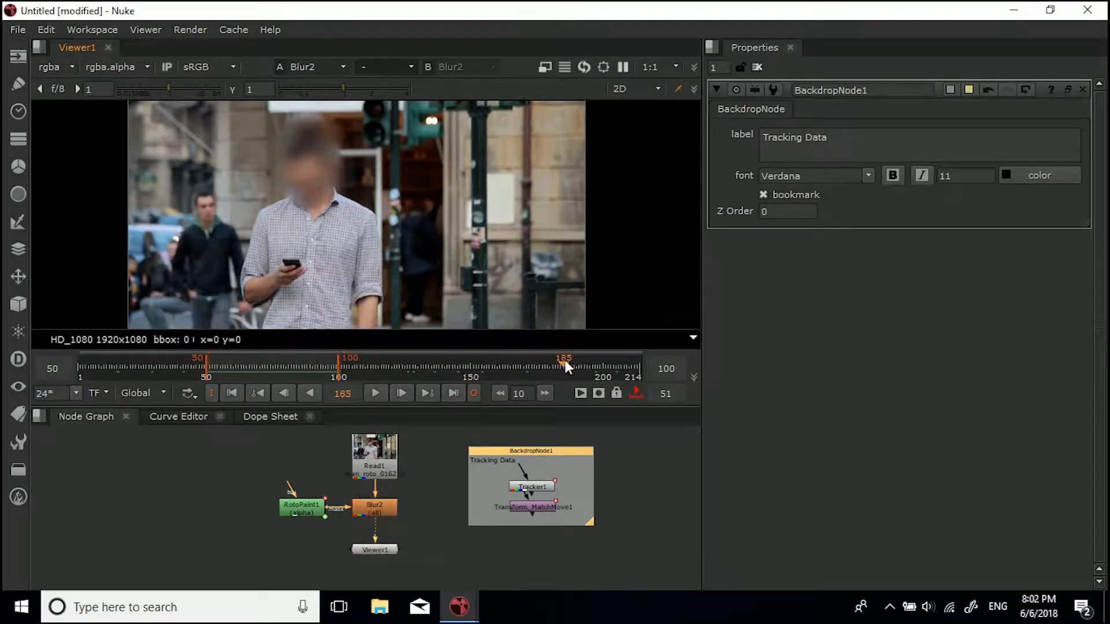
left_click(608, 358)
left_click(100, 364)
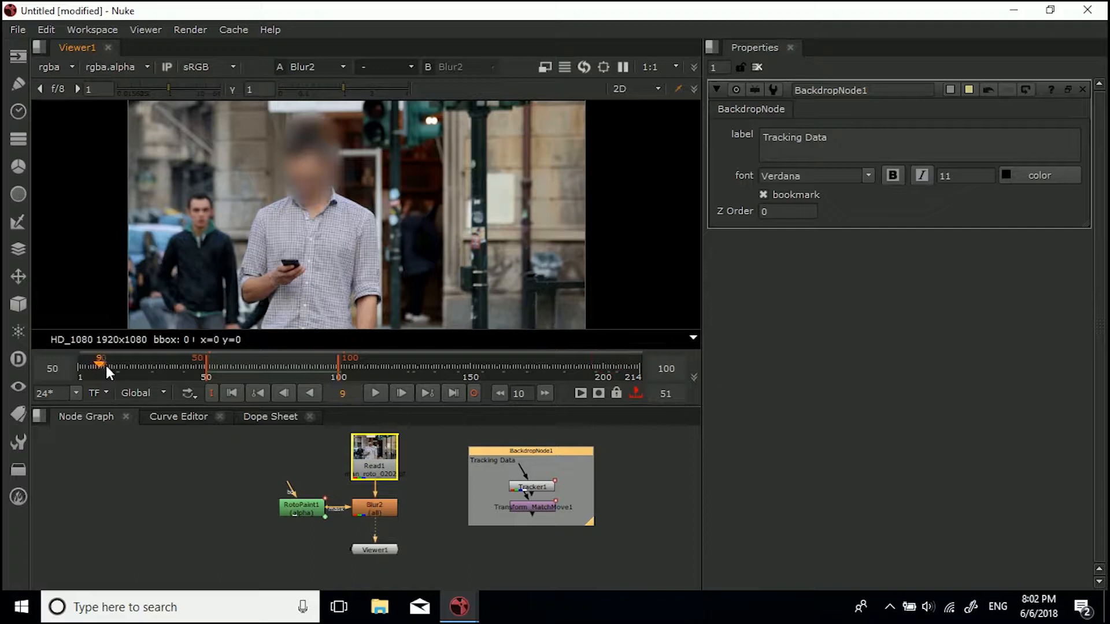
Close the untitled face-blur script without saving its changes.
left_click(1084, 11)
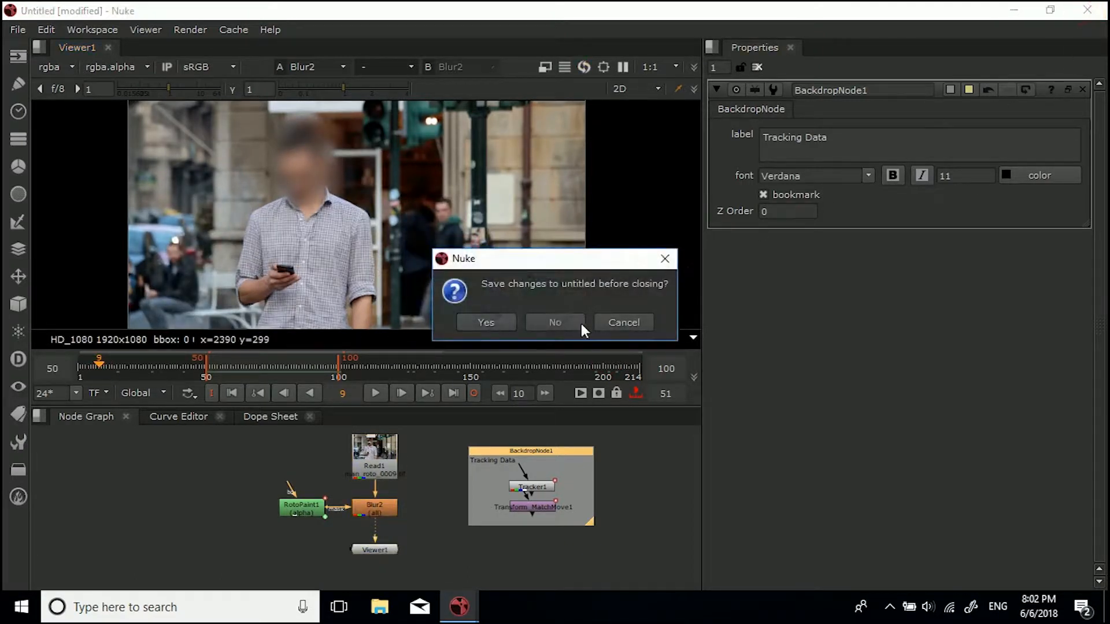
left_click(574, 323)
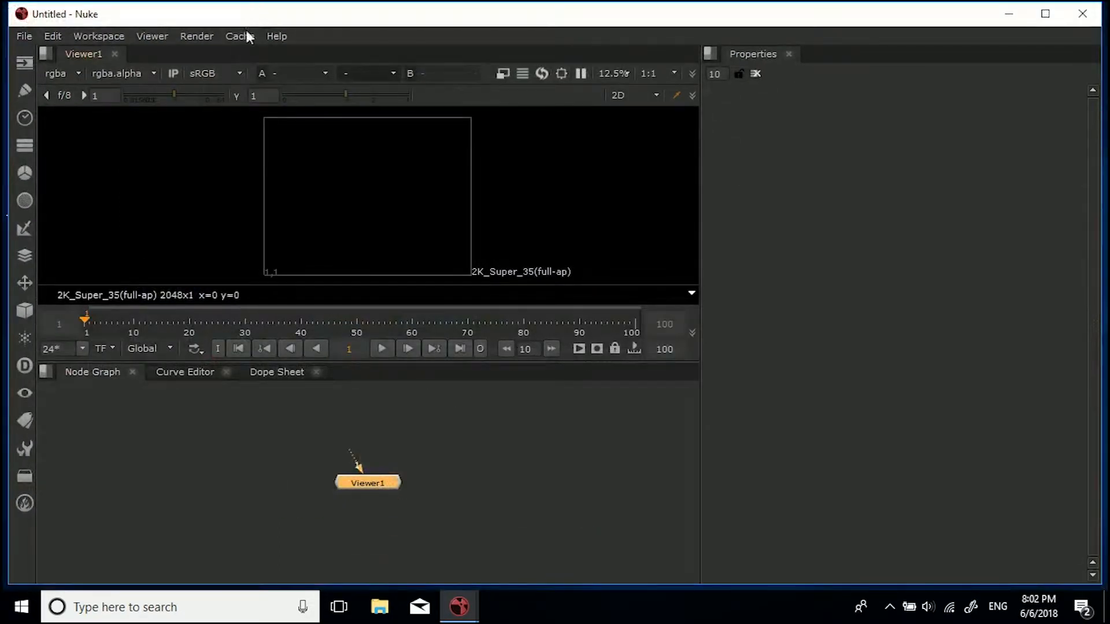
Load the man_roto_####.tif 1-214 sequence with a Read node, place it above the viewer node and display it.
middle_click_drag(379, 448, 376, 483)
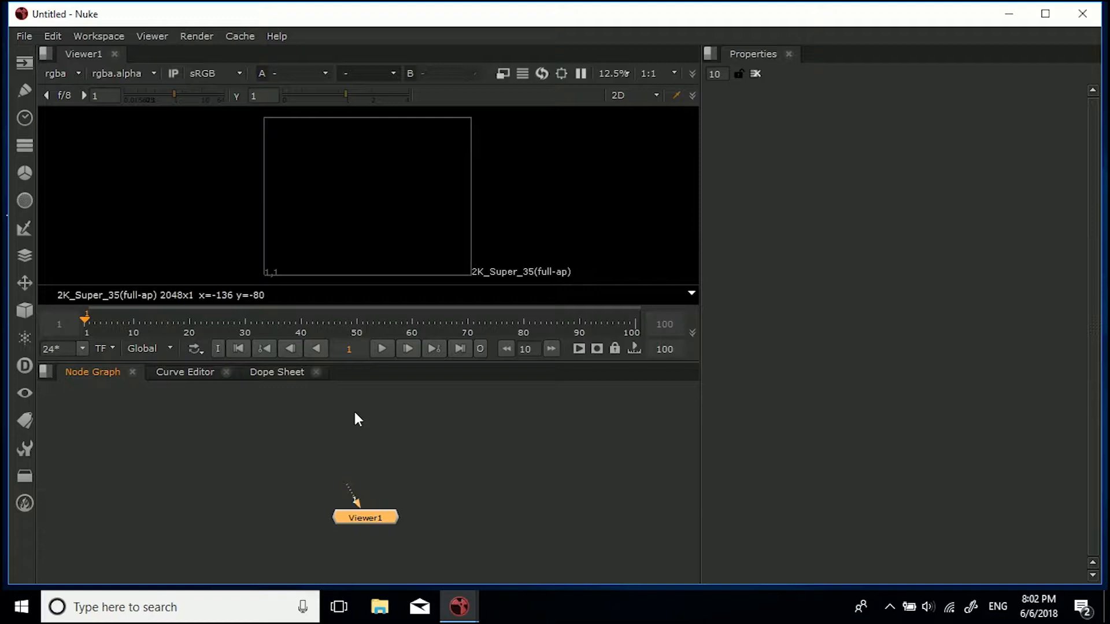
key("r")
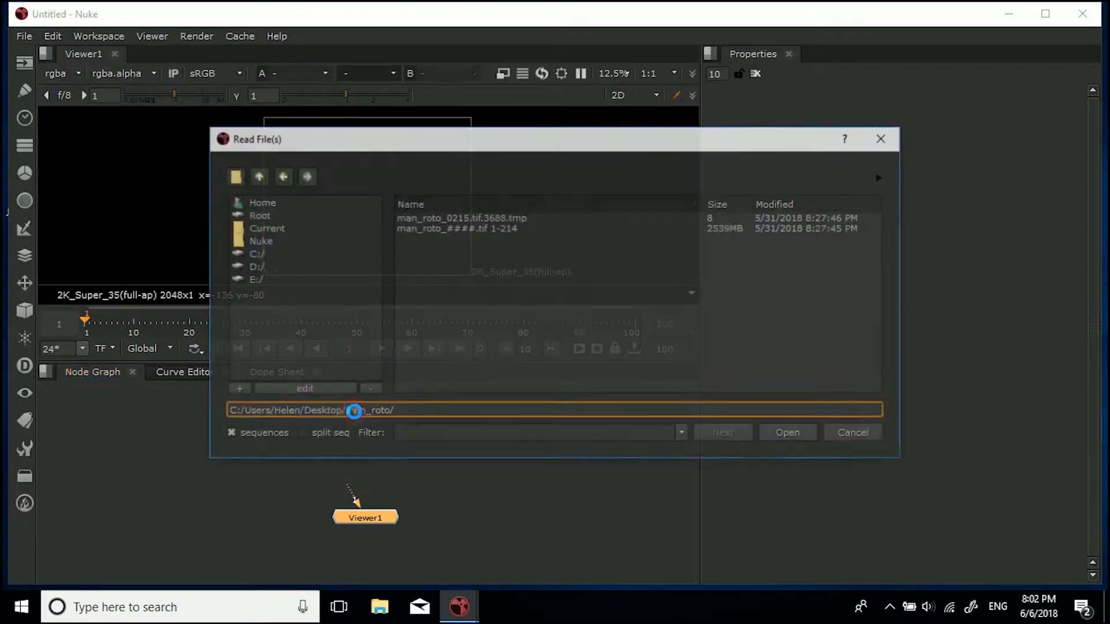
left_click(453, 227)
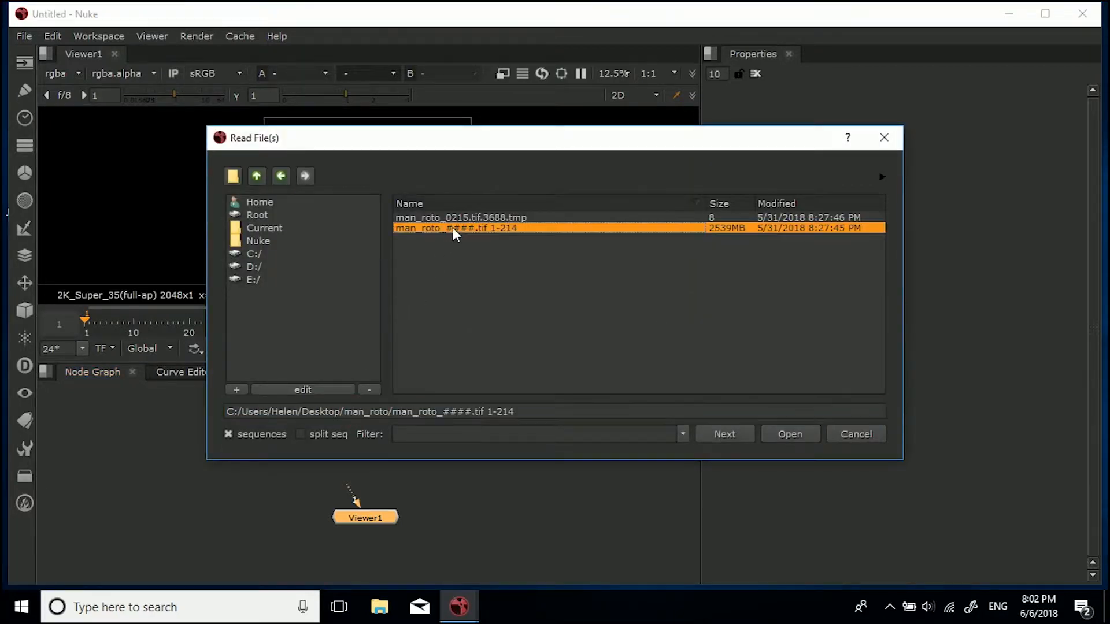
left_click(773, 433)
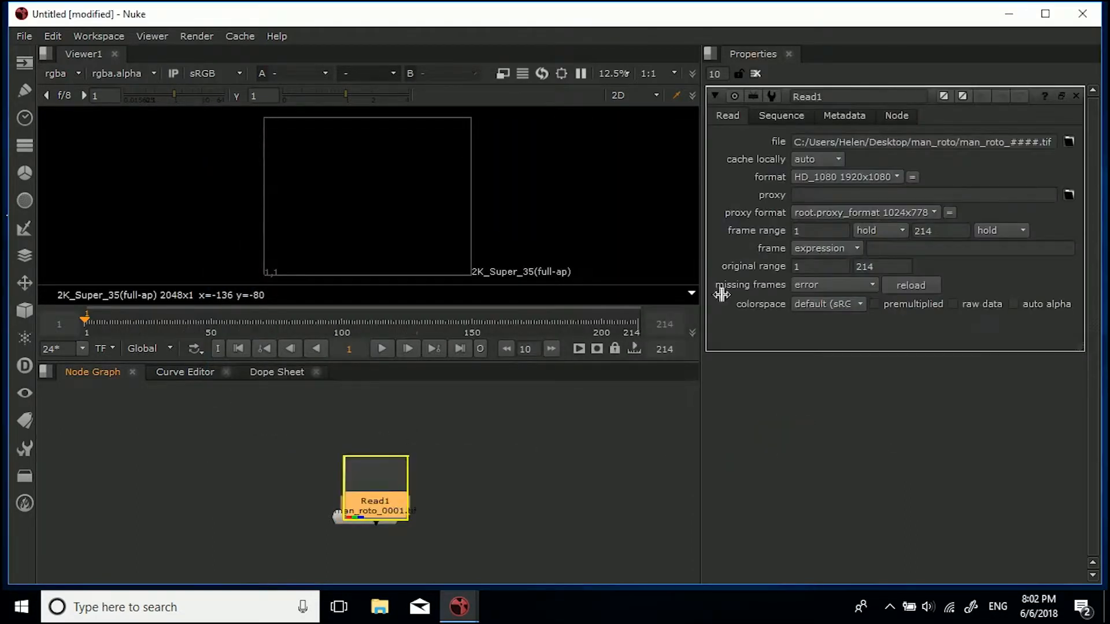
left_click_drag(387, 481, 391, 428)
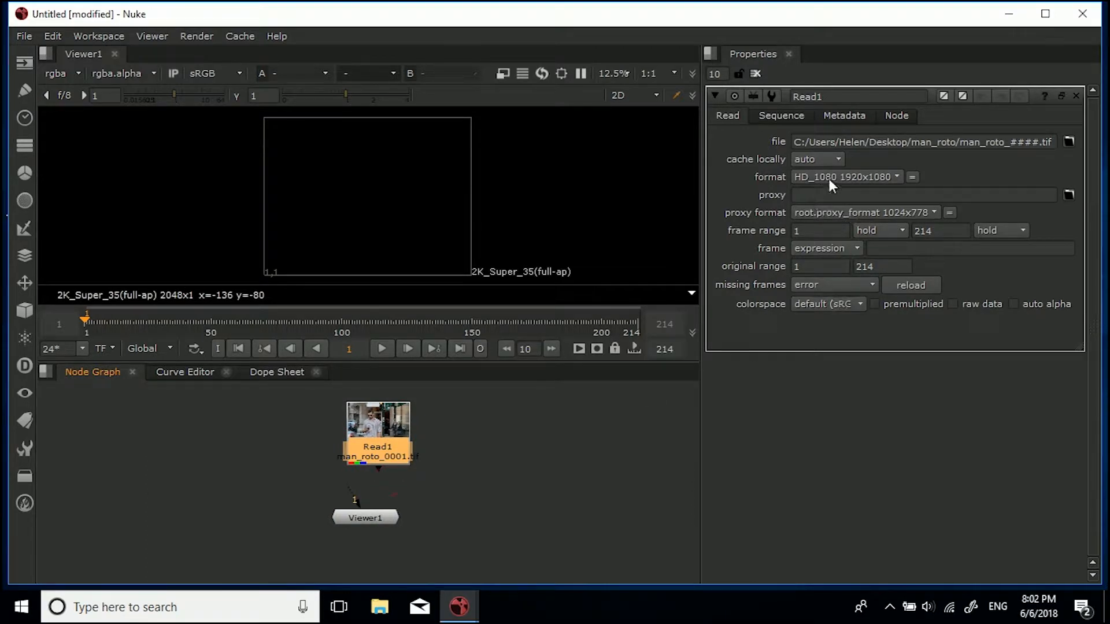
key("1")
left_click_drag(391, 428, 377, 428)
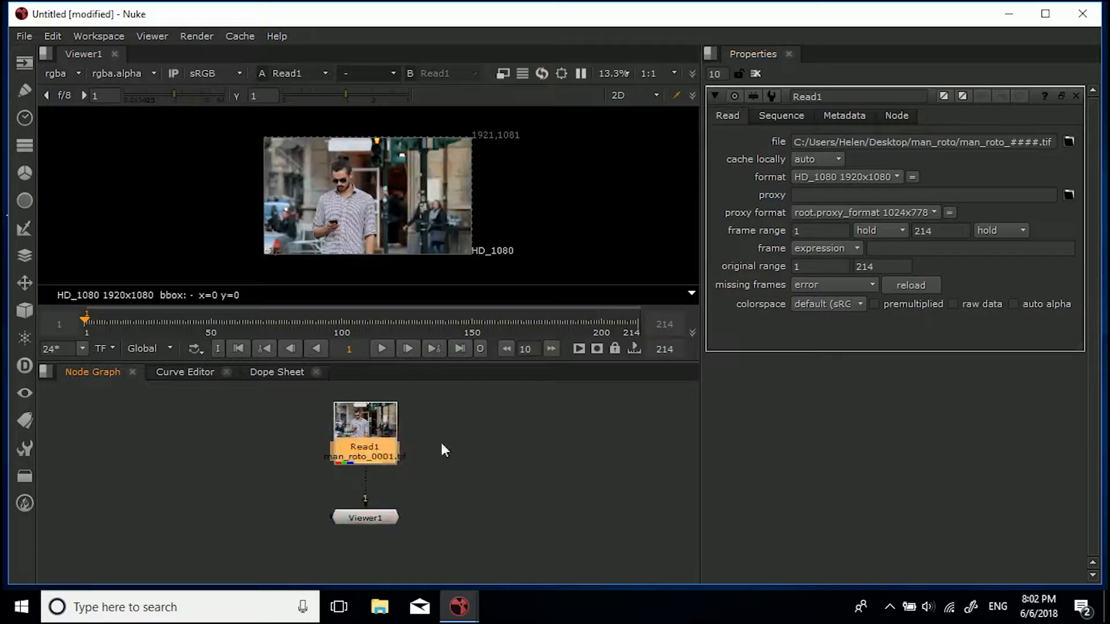
Set the full size format in the project settings to HD_1080 1920x1080.
left_click(584, 446)
key("s")
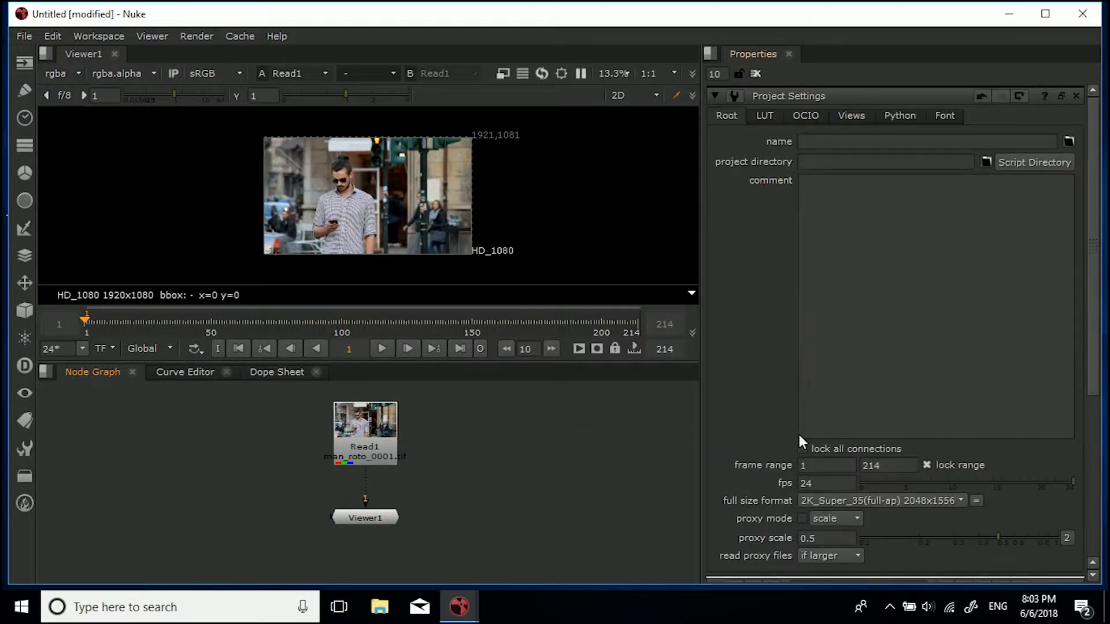
left_click(844, 500)
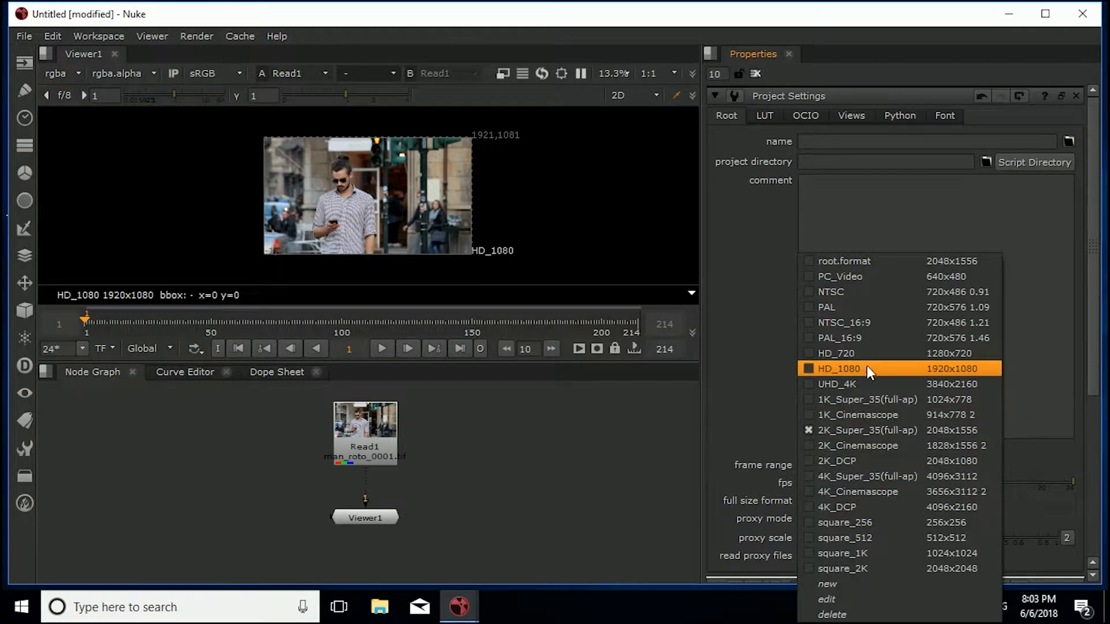
left_click(912, 368)
Limit the number of open node property panels to 2 and close all open ones.
left_click(723, 74)
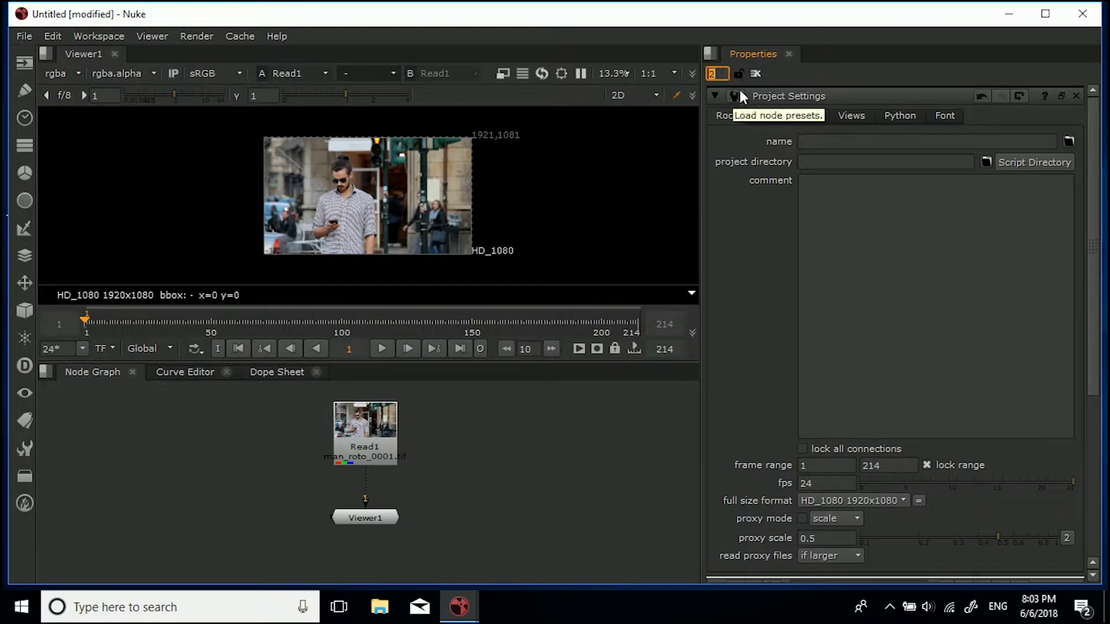
left_click(755, 73)
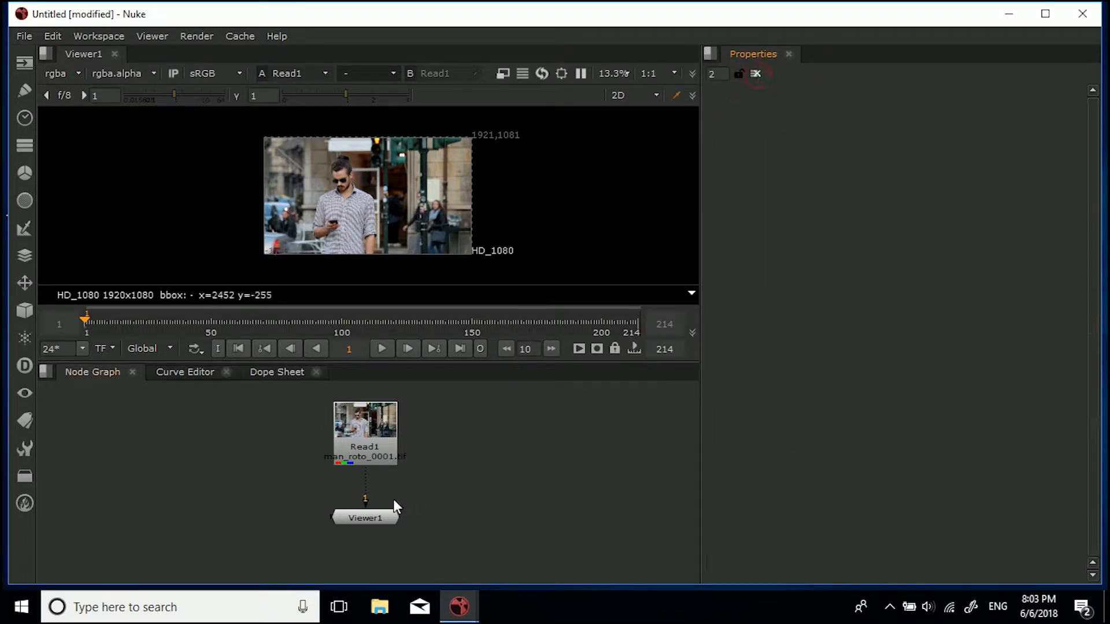
Add an unconnected RotoPaint node beside the Read1 node in the node graph.
scroll(328, 168, "up", 3)
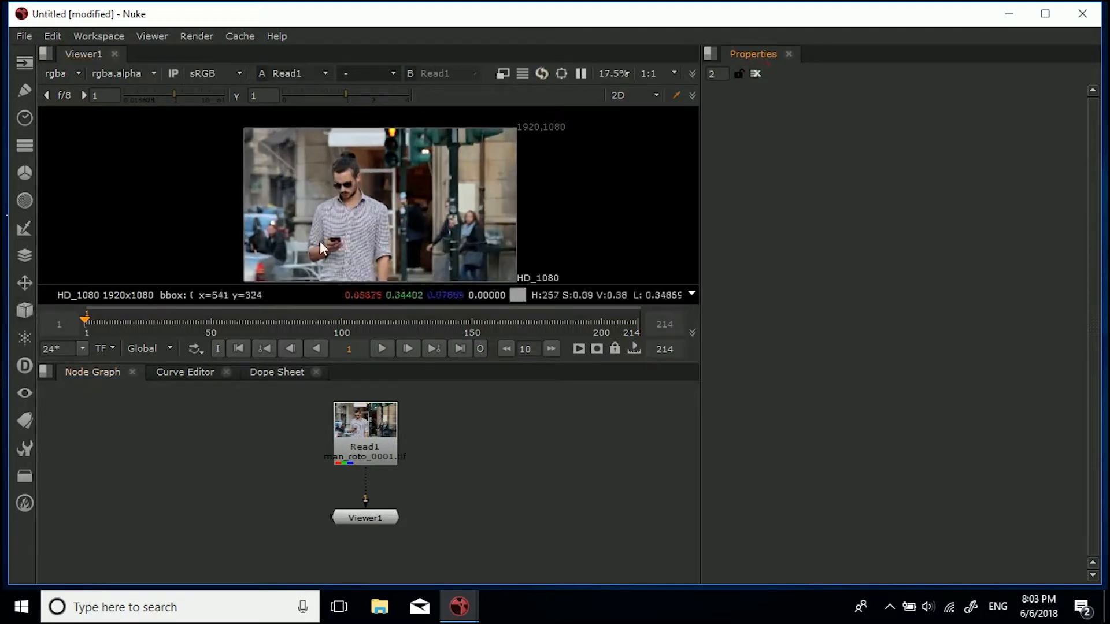
scroll(324, 226, "up", 3)
scroll(312, 176, "down", 1)
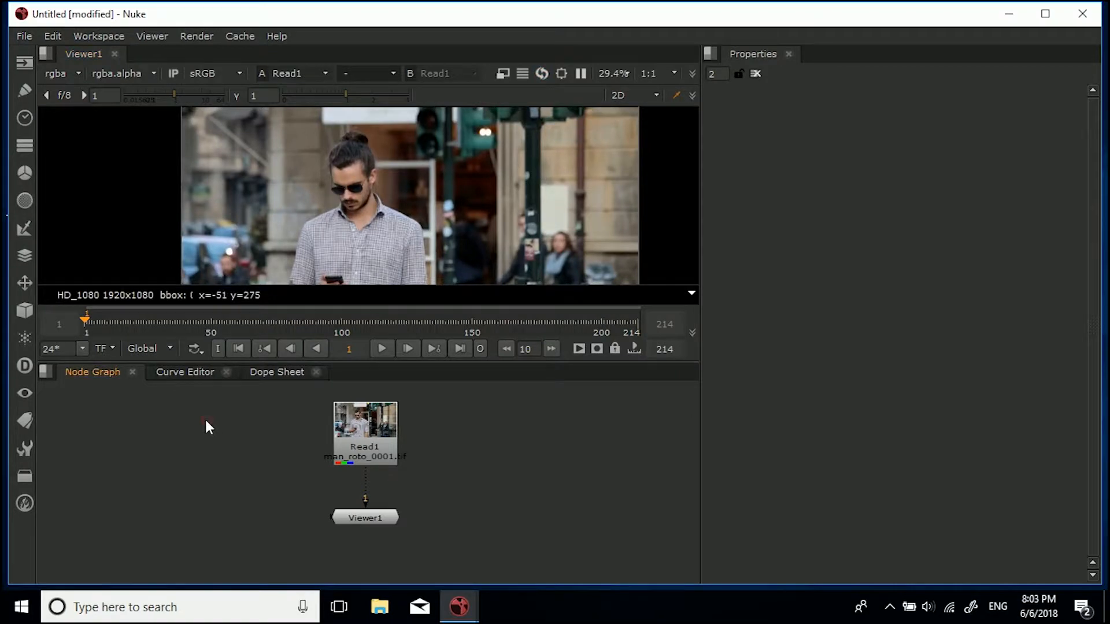
key("p")
left_click_drag(217, 422, 258, 478)
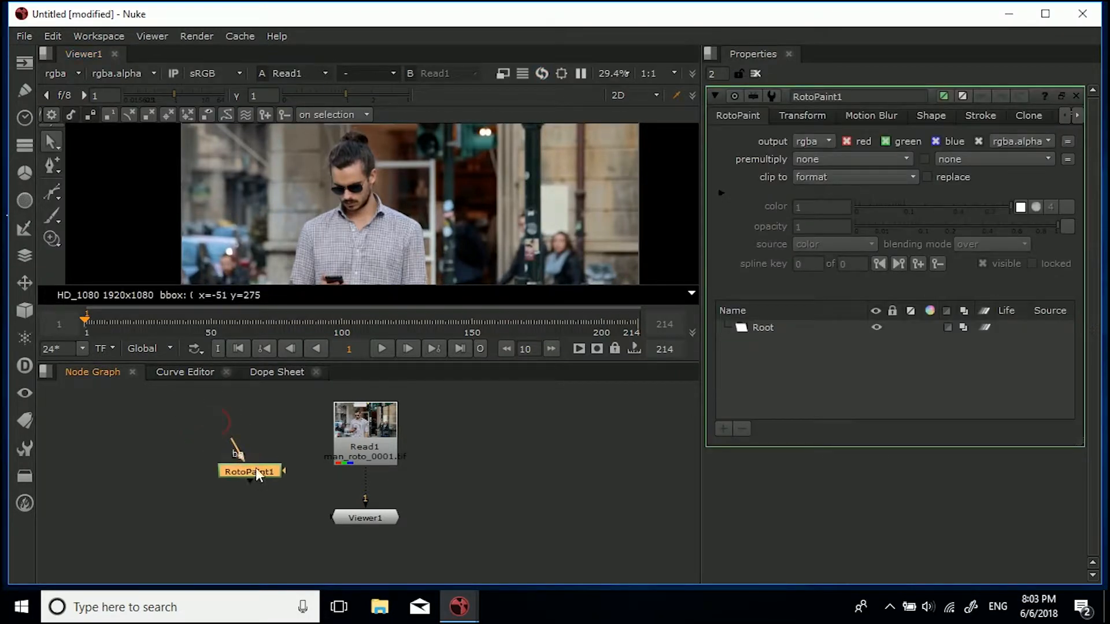
Draw an ellipse about 240 by 375 pixels around the man's head and adjust its points to fit.
right_click(53, 184)
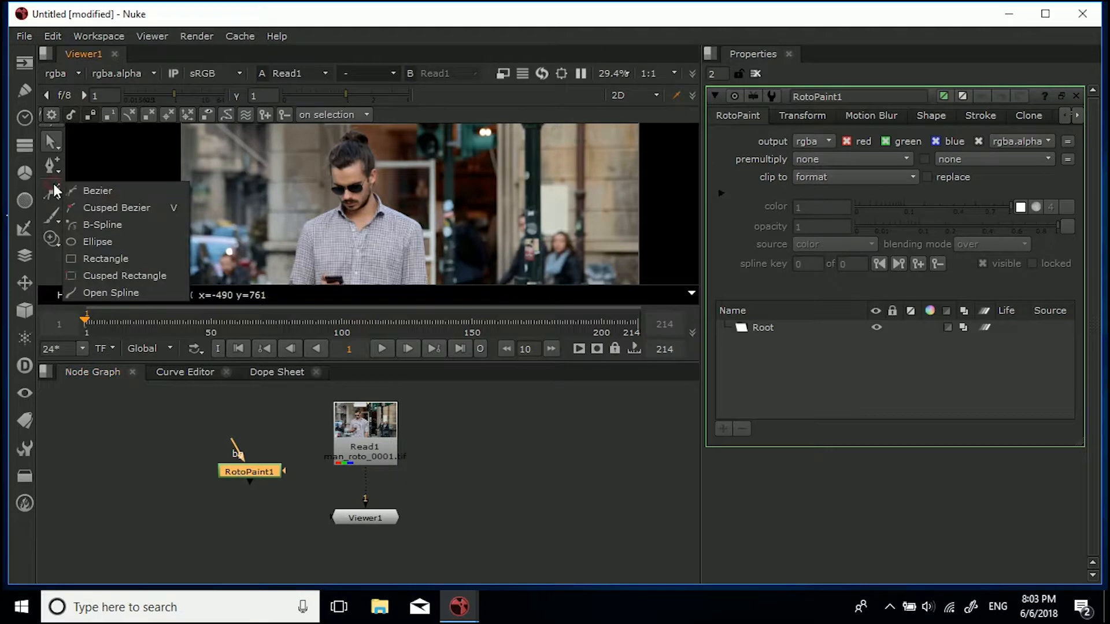
left_click(89, 240)
mouse_move(321, 131)
left_mouse_down()
mouse_move(367, 171)
mouse_move(387, 216)
left_mouse_up()
left_click(384, 176)
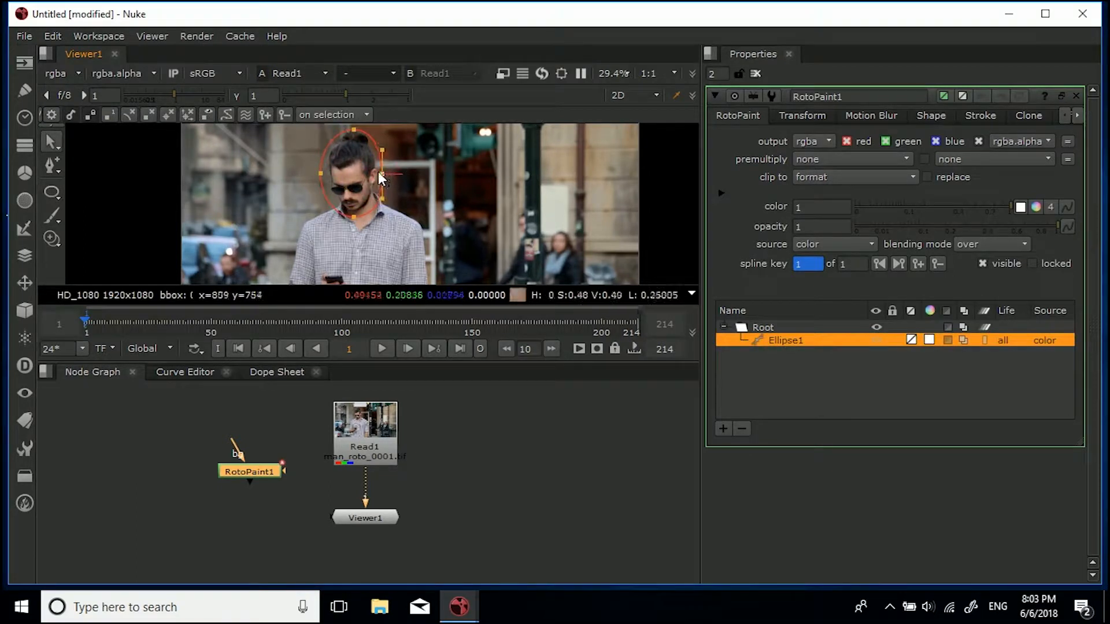
left_click(320, 172)
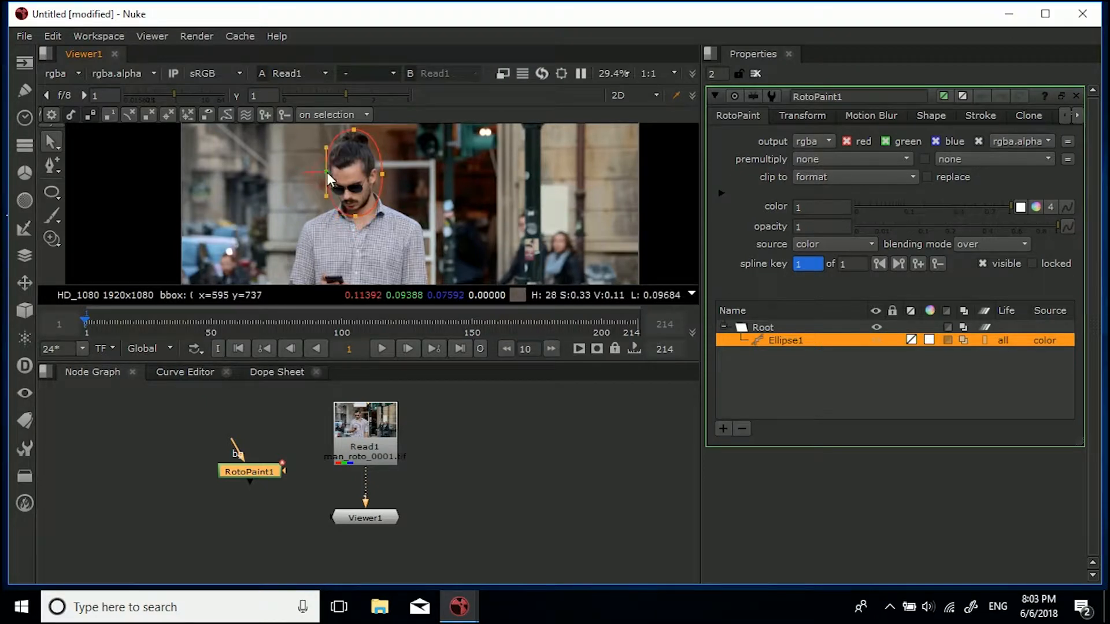
left_click(353, 130)
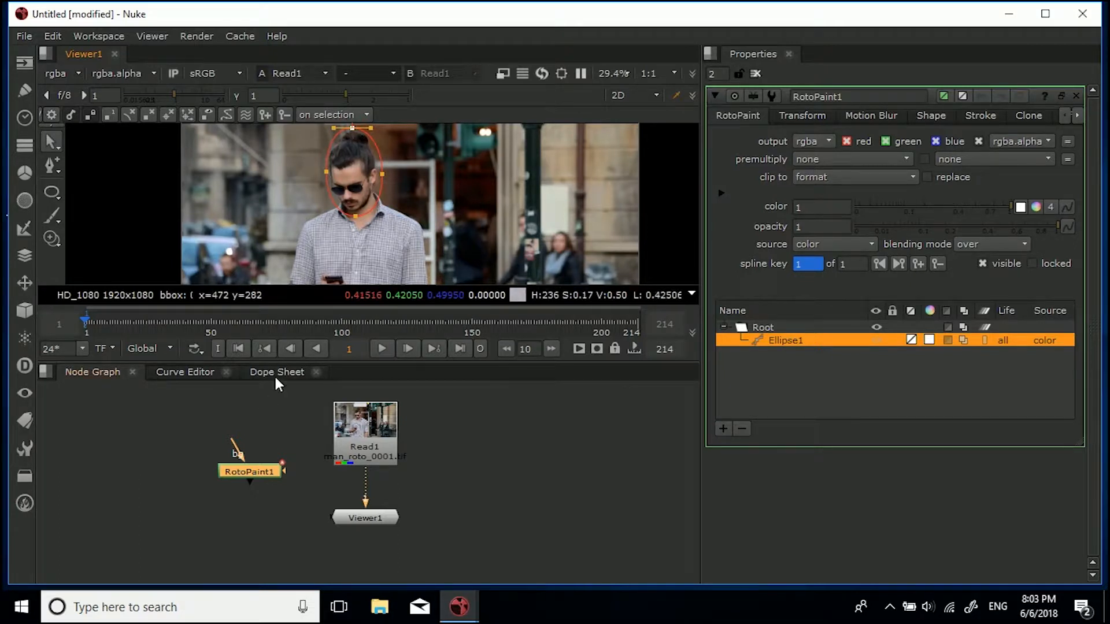
Display the RotoPaint node in the viewer, set its output to alpha and check the mask.
left_click(807, 139)
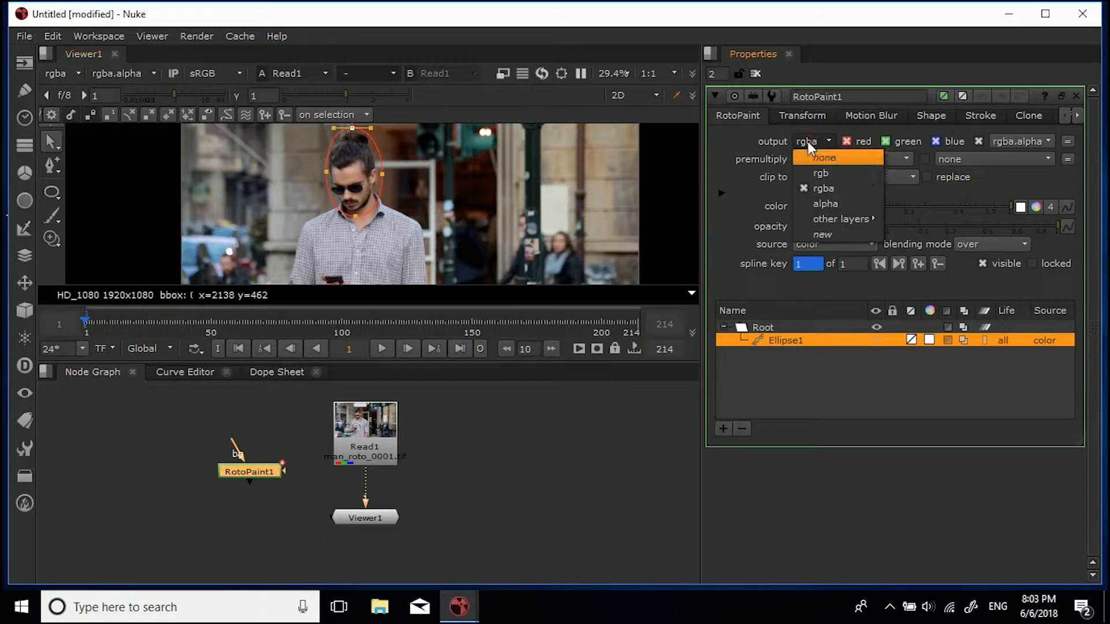
left_click(820, 188)
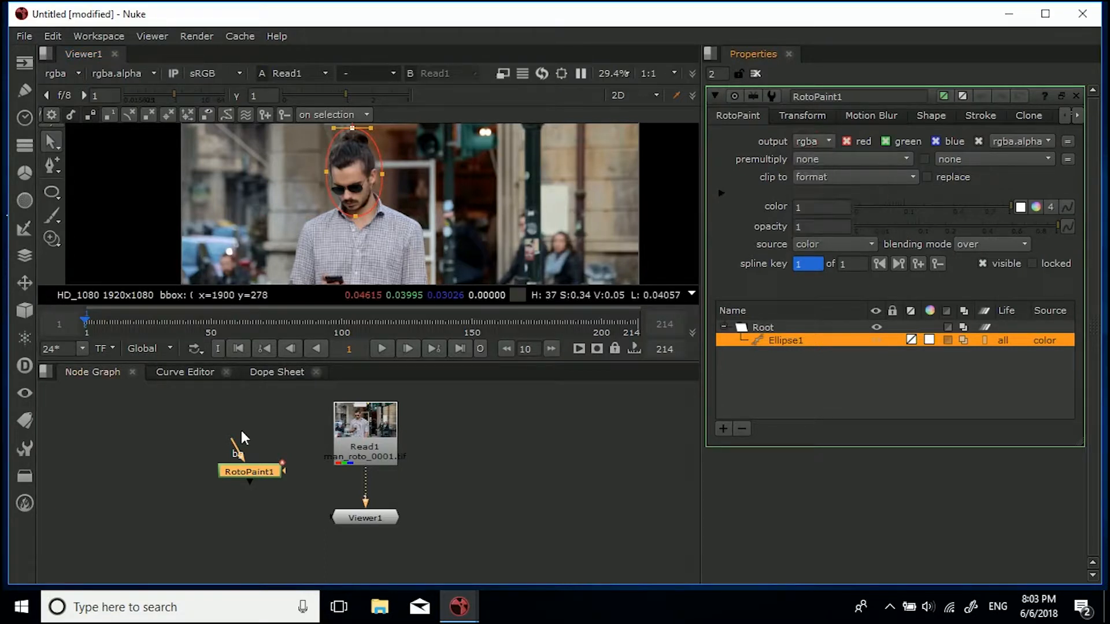
left_click(252, 472)
key("1")
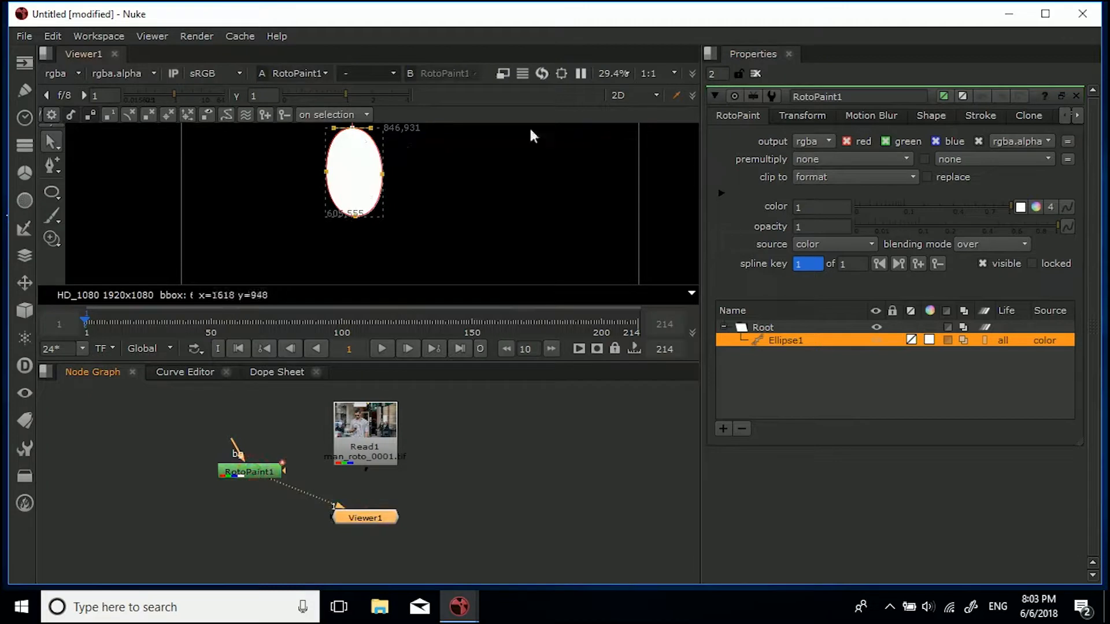
left_click(814, 141)
left_click(827, 203)
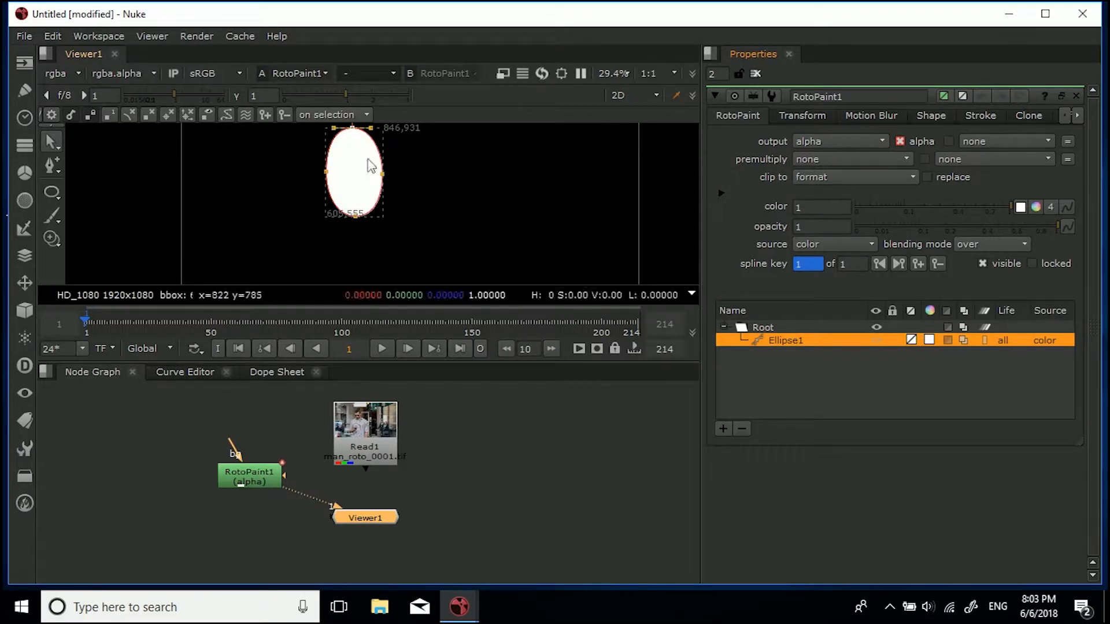
key("a")
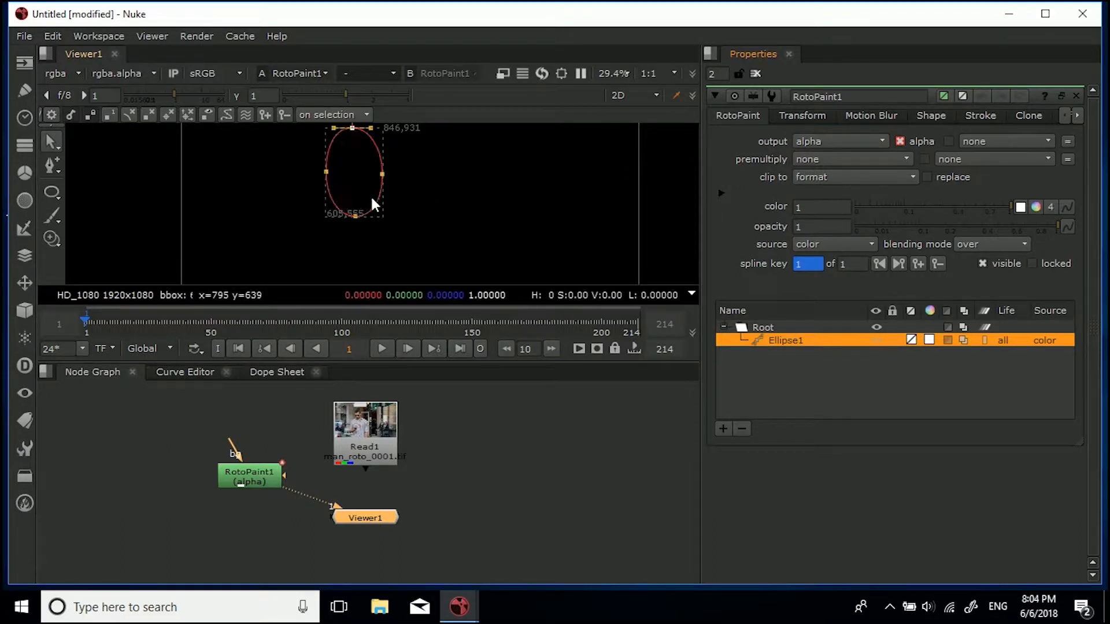
Add a Tracker node connected to Read1, place it beside the footage and display it in the viewer.
left_click(352, 452)
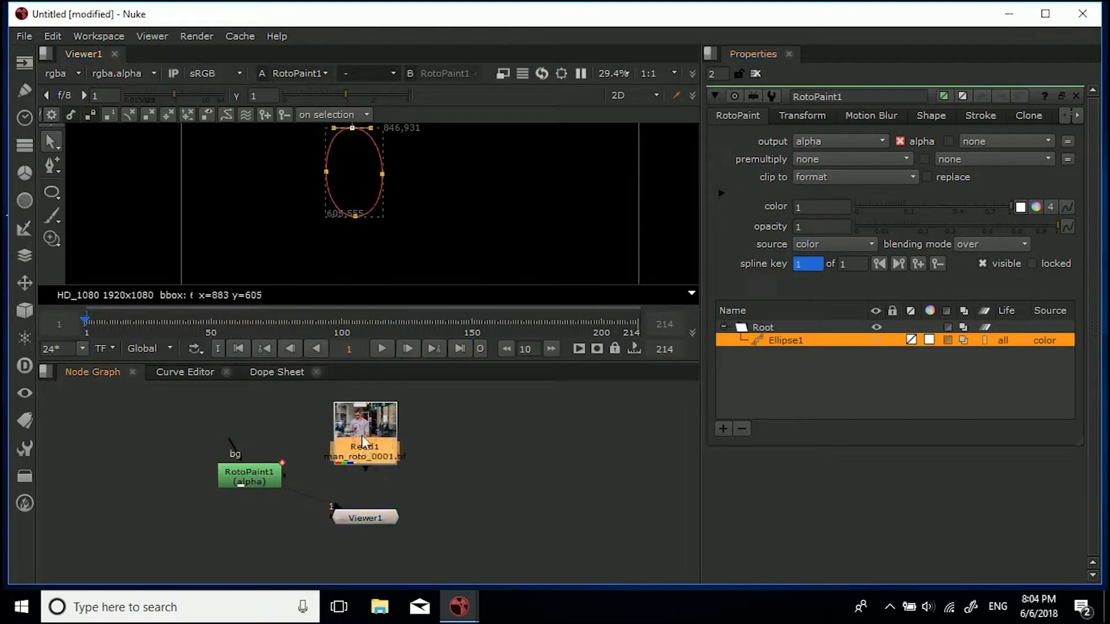
key("1")
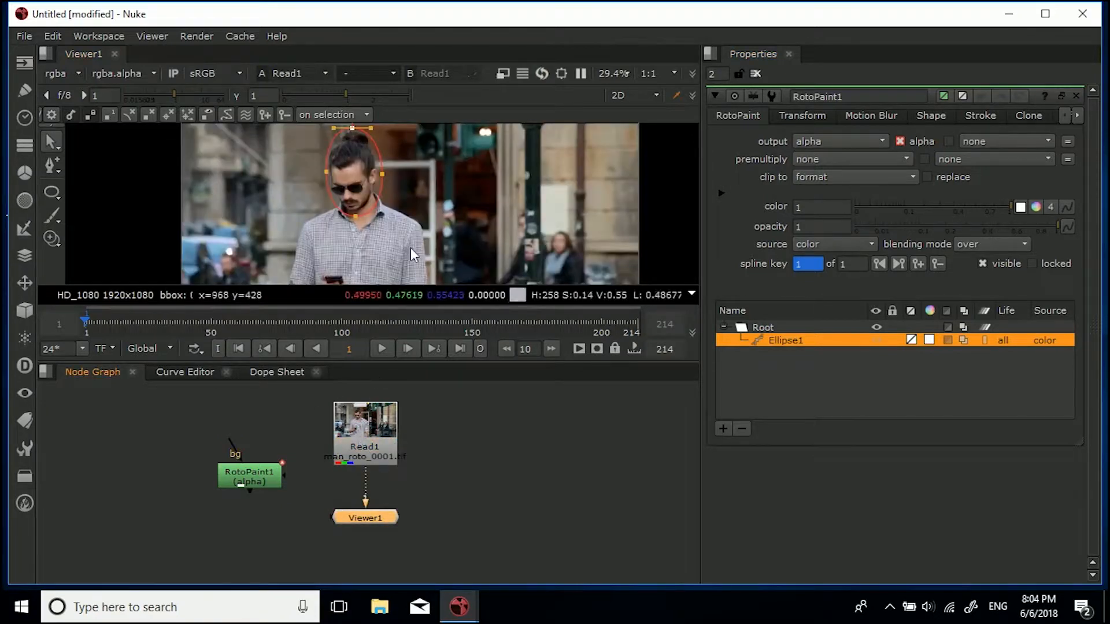
left_click(442, 457)
key("Tab")
type("tr")
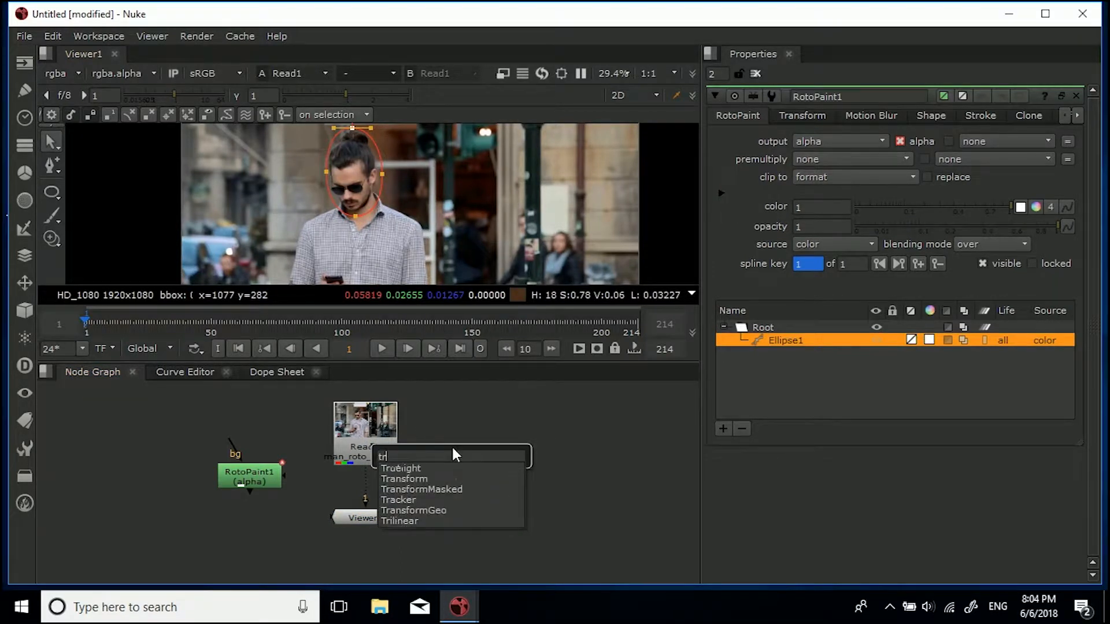
type("ack")
key("Return")
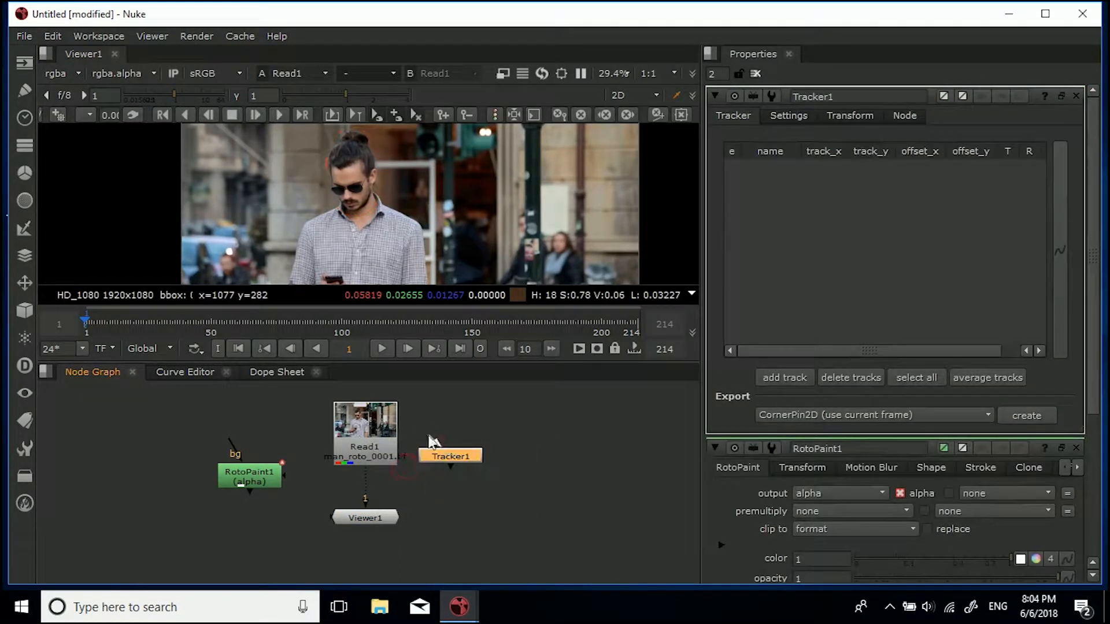
left_click_drag(434, 456, 458, 474)
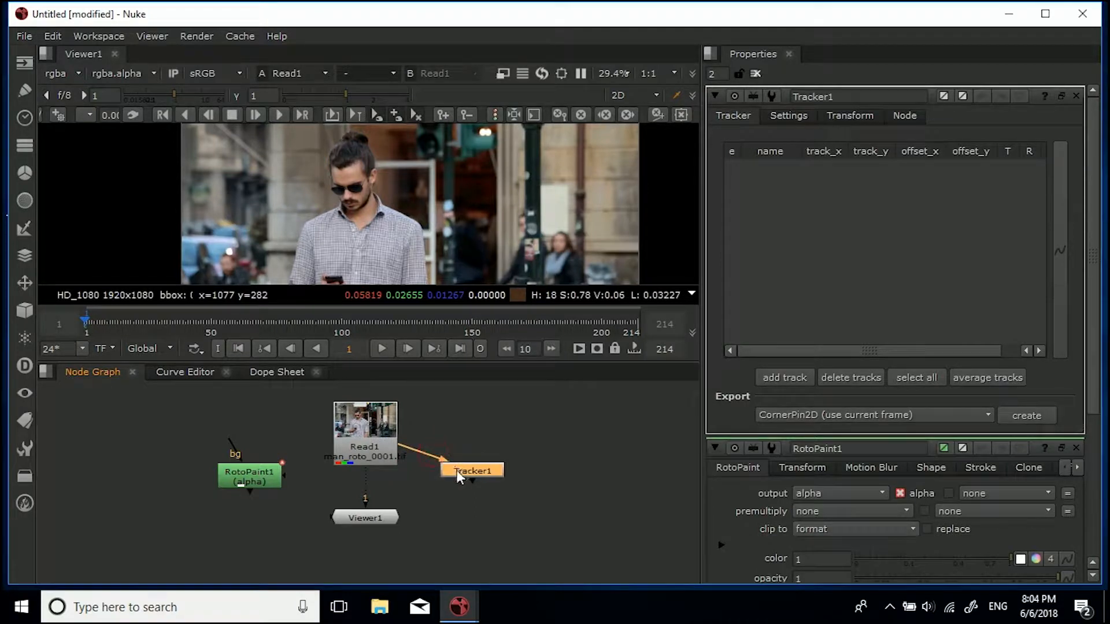
key("1")
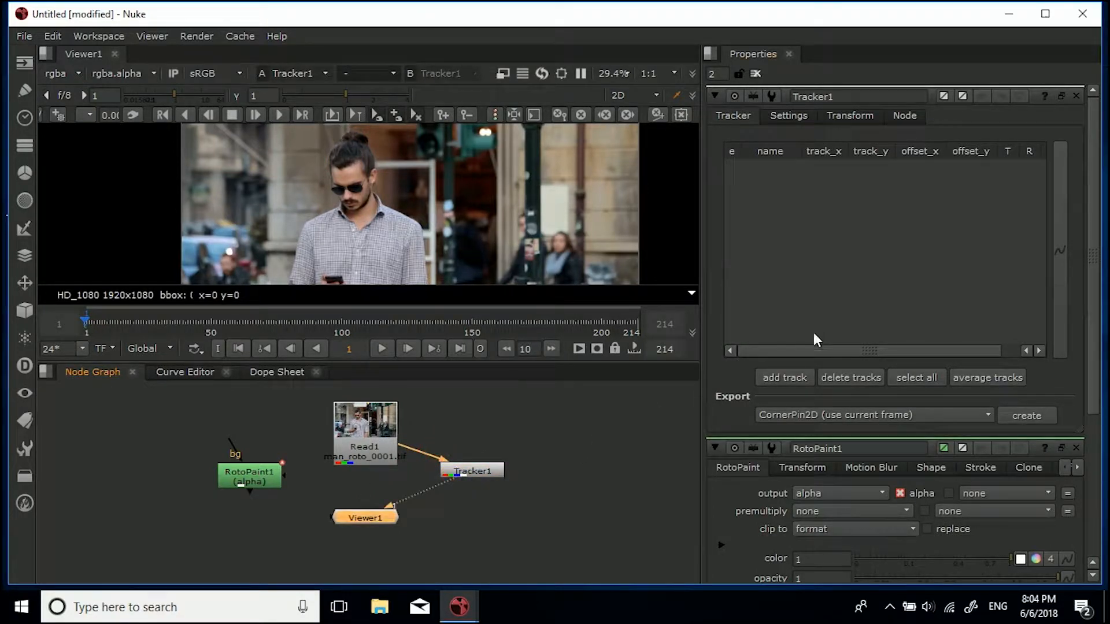
Close the RotoPaint properties and add a track to the Tracker, placed on the man's nose bridge between the sunglass lenses.
left_click(1076, 448)
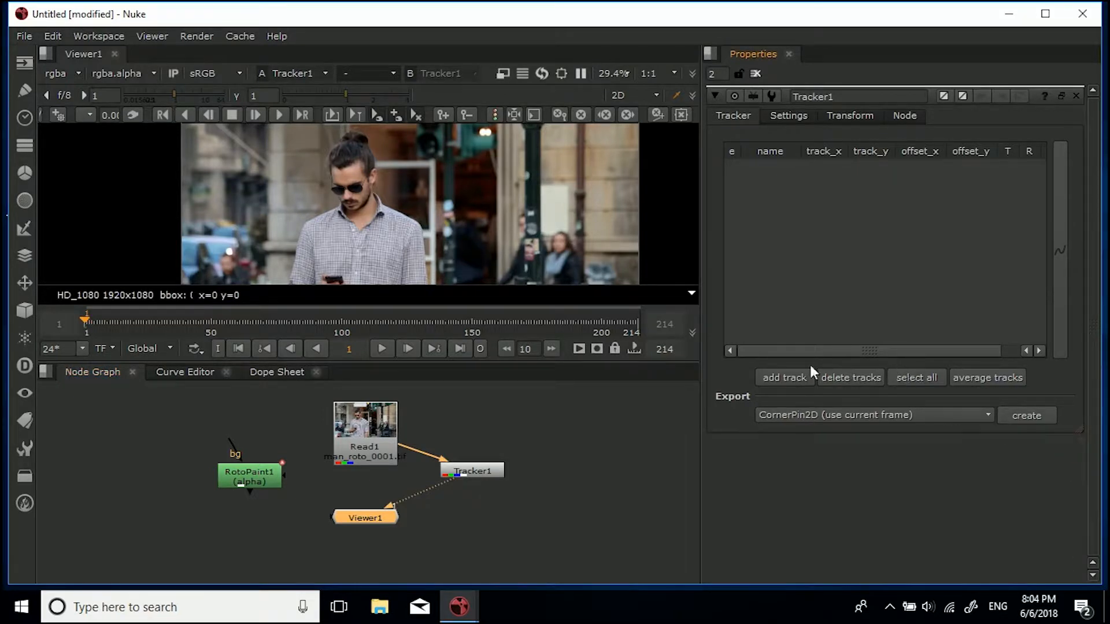
left_click(786, 377)
scroll(338, 176, "up", 2)
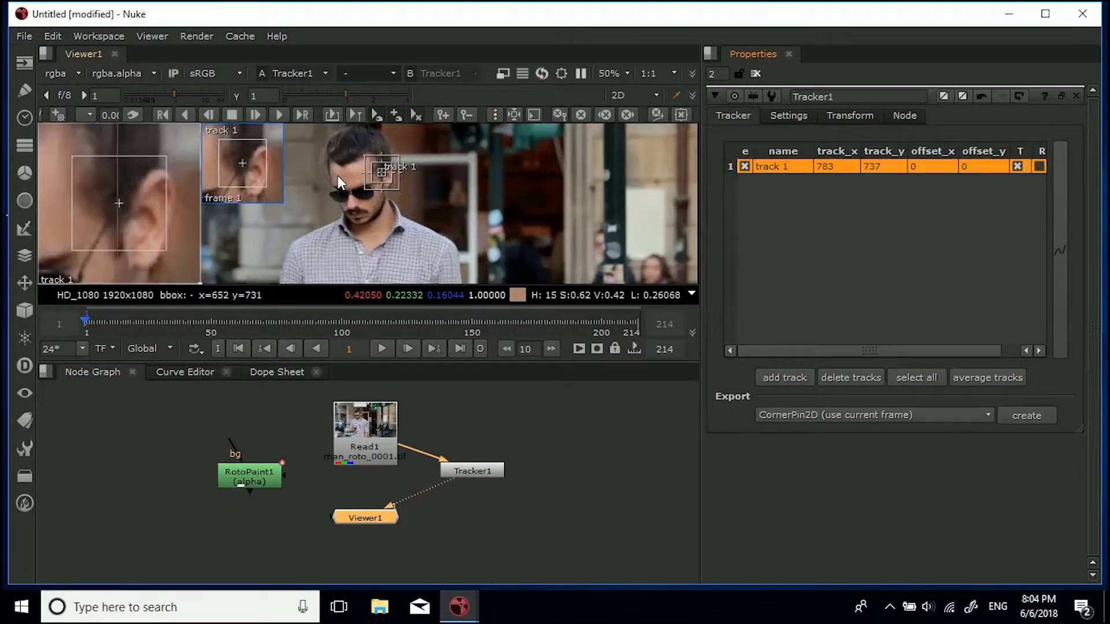
scroll(341, 176, "up", 4)
left_click_drag(426, 186, 371, 231)
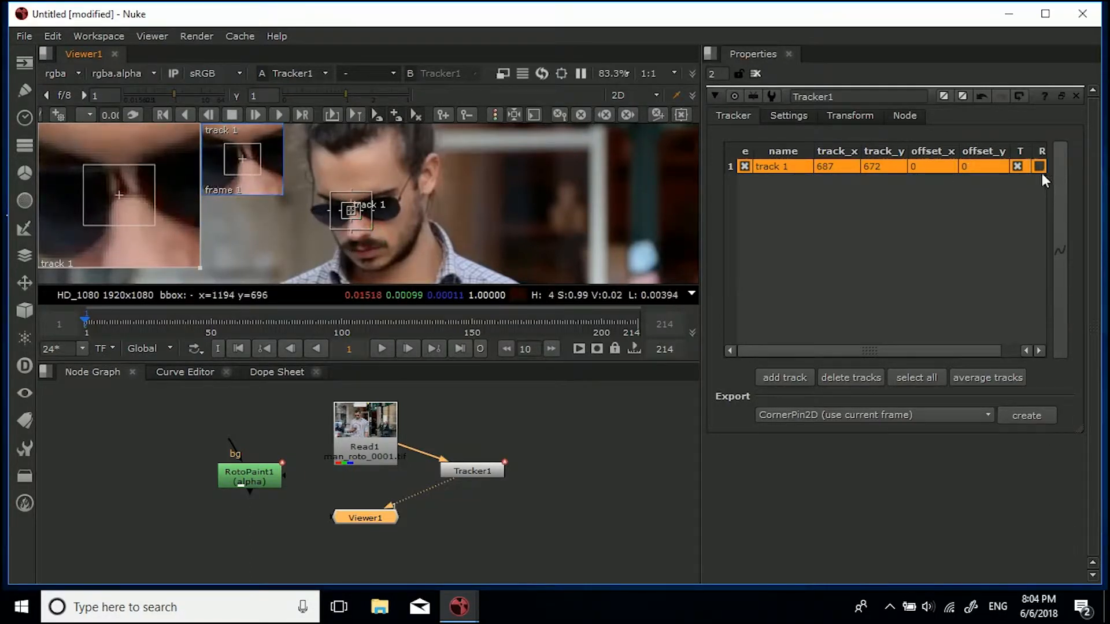
Enable rotation for track 1 and track it forward through the footage from frame 1.
left_click_drag(701, 189, 651, 191)
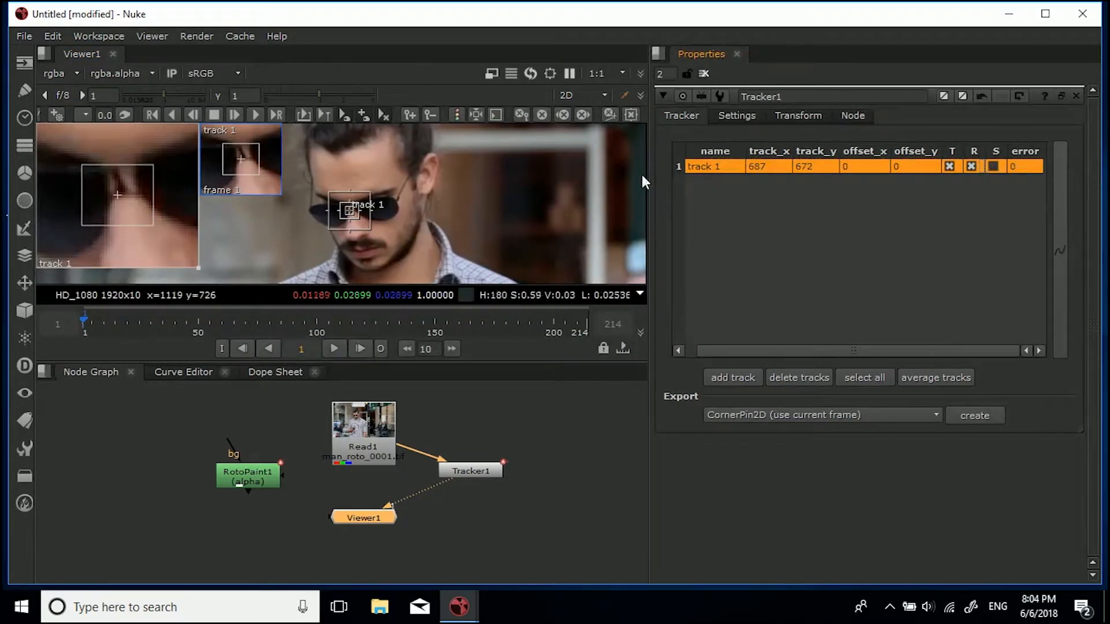
left_click_drag(647, 176, 707, 164)
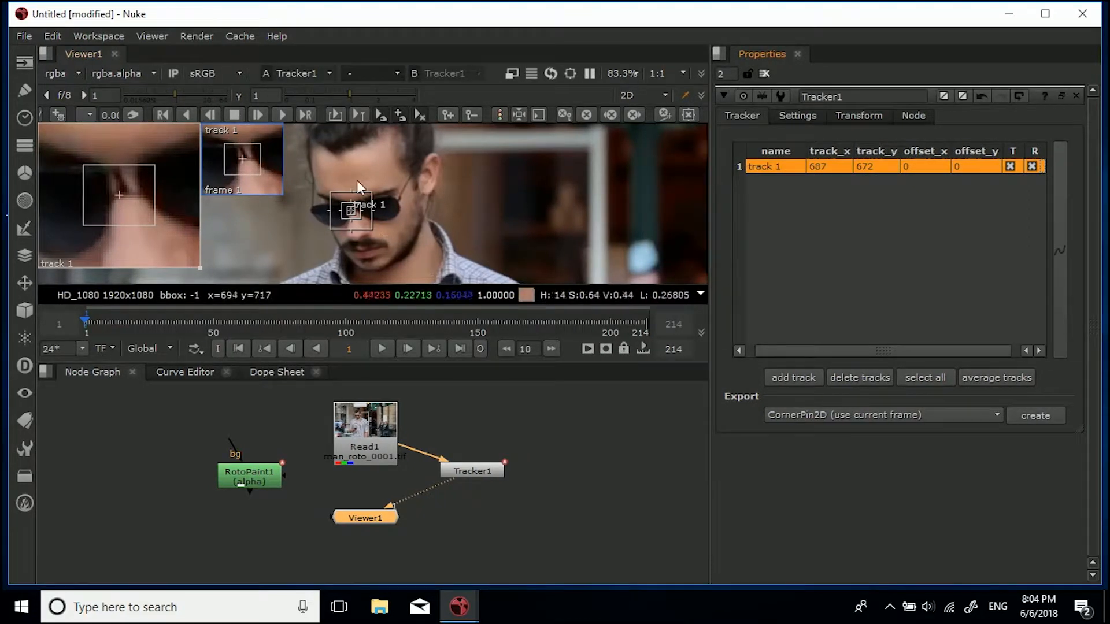
left_click(282, 117)
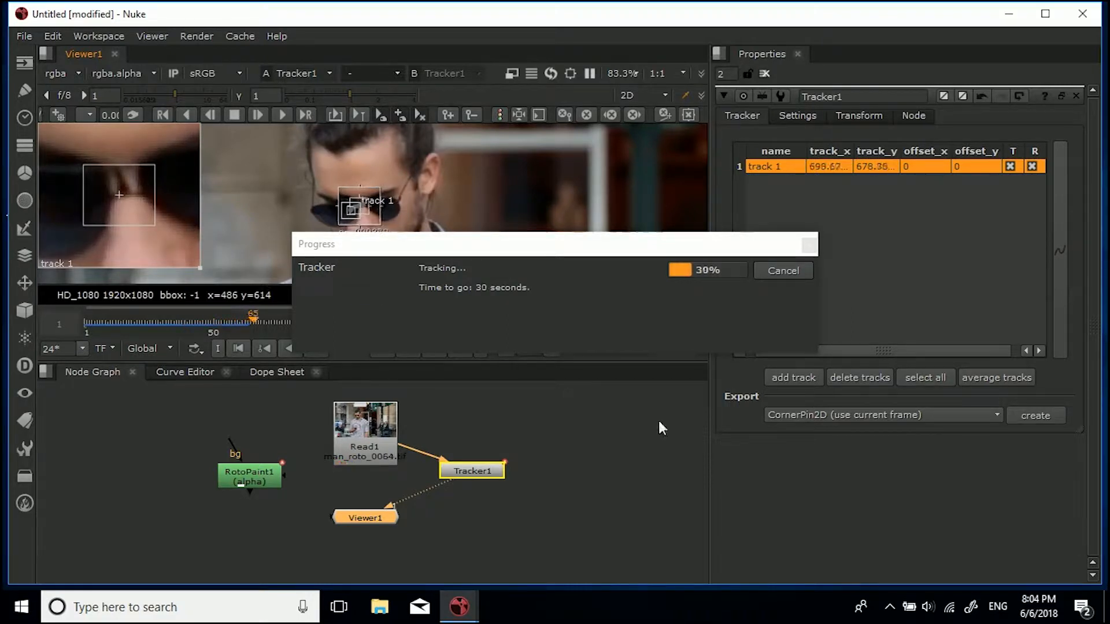
left_click(889, 607)
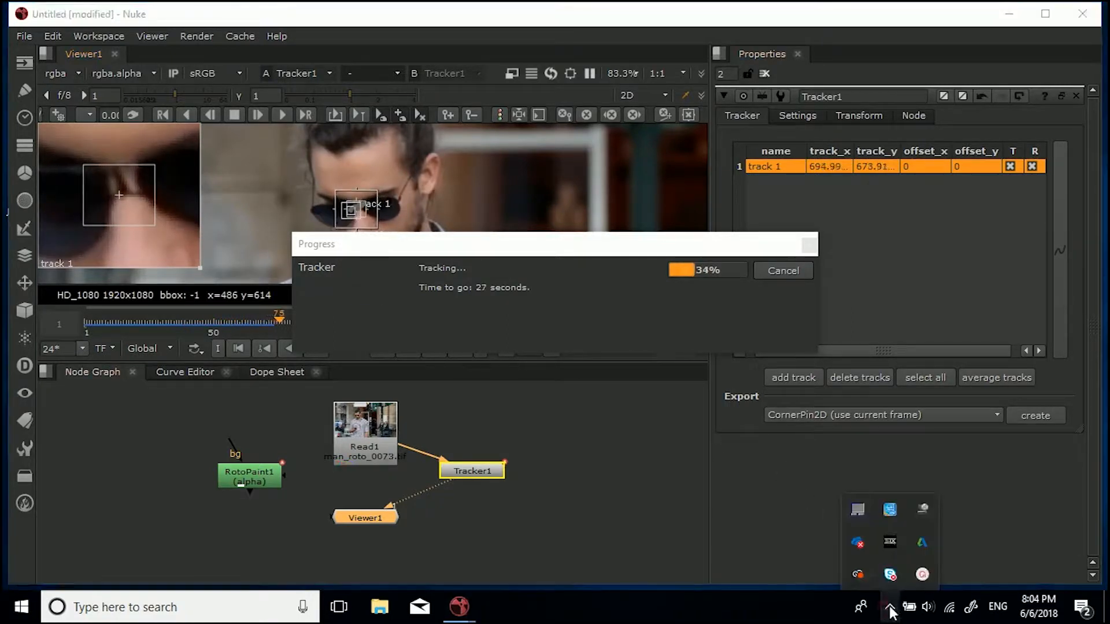
left_click(922, 574)
left_click(1017, 564)
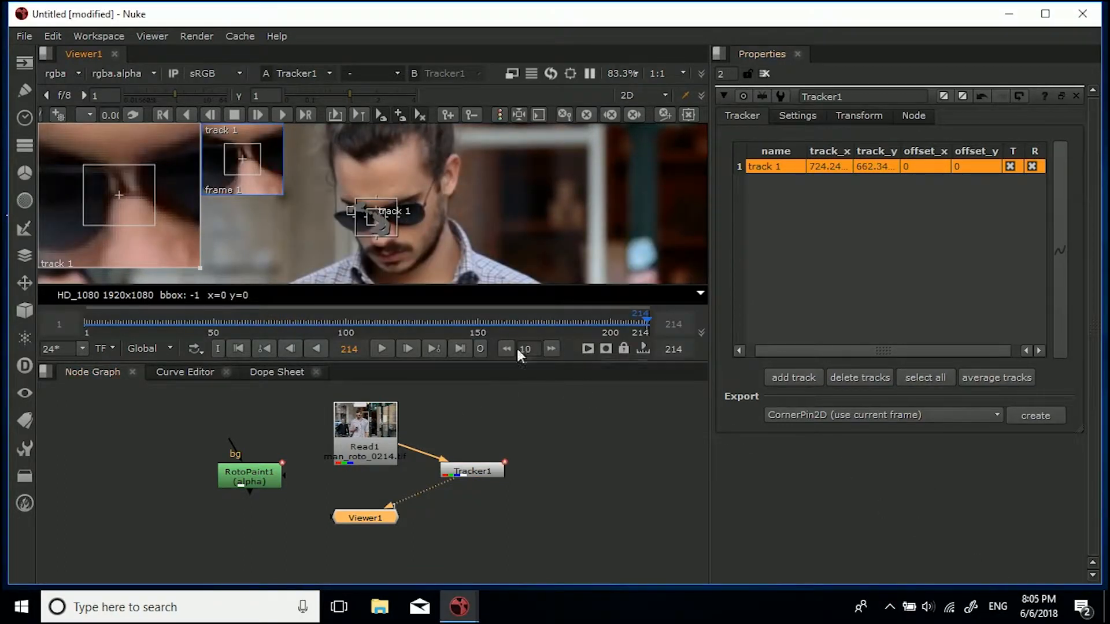
From frame 1, add a second track with rotation on the hairline near the man's temple and track it forward.
mouse_move(526, 314)
left_mouse_down()
mouse_move(255, 314)
mouse_move(512, 315)
left_mouse_up()
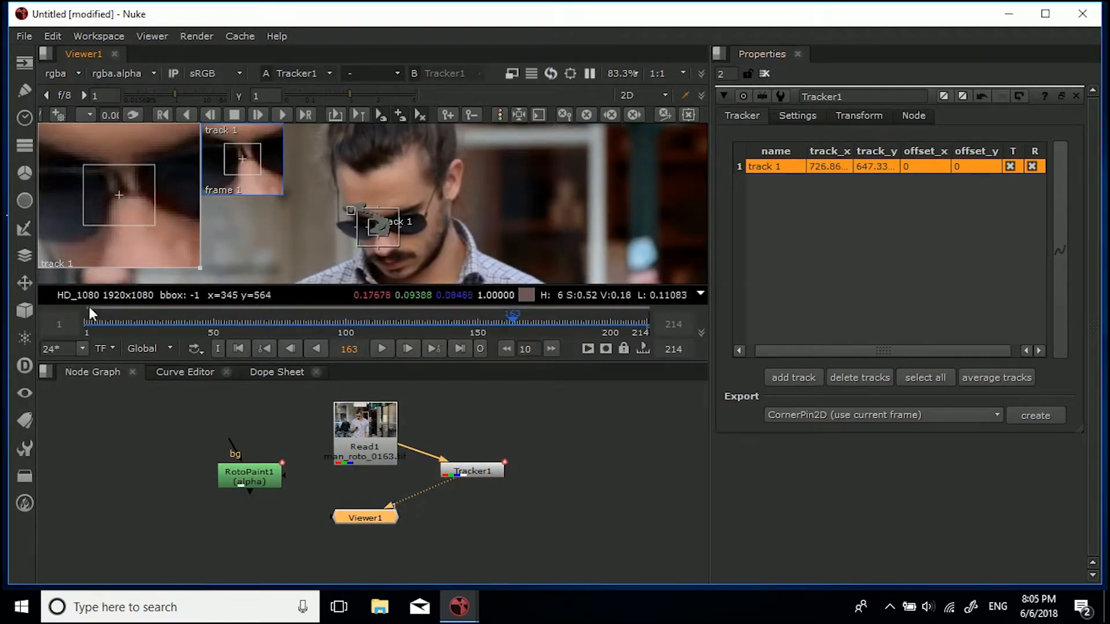
left_click(85, 324)
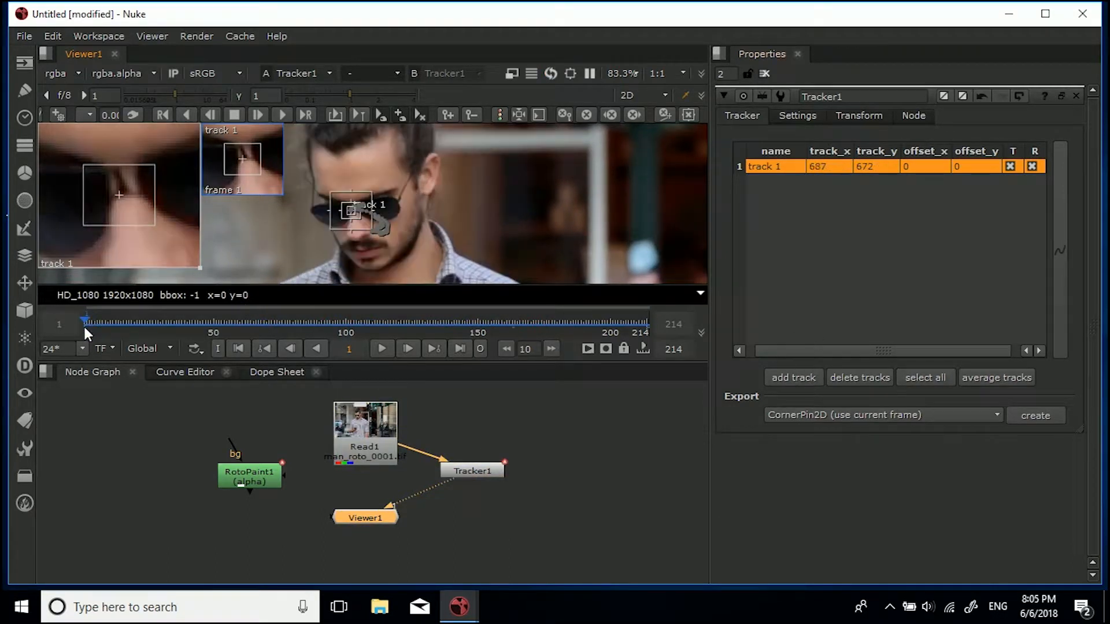
left_click(785, 379)
left_click_drag(414, 217, 438, 192)
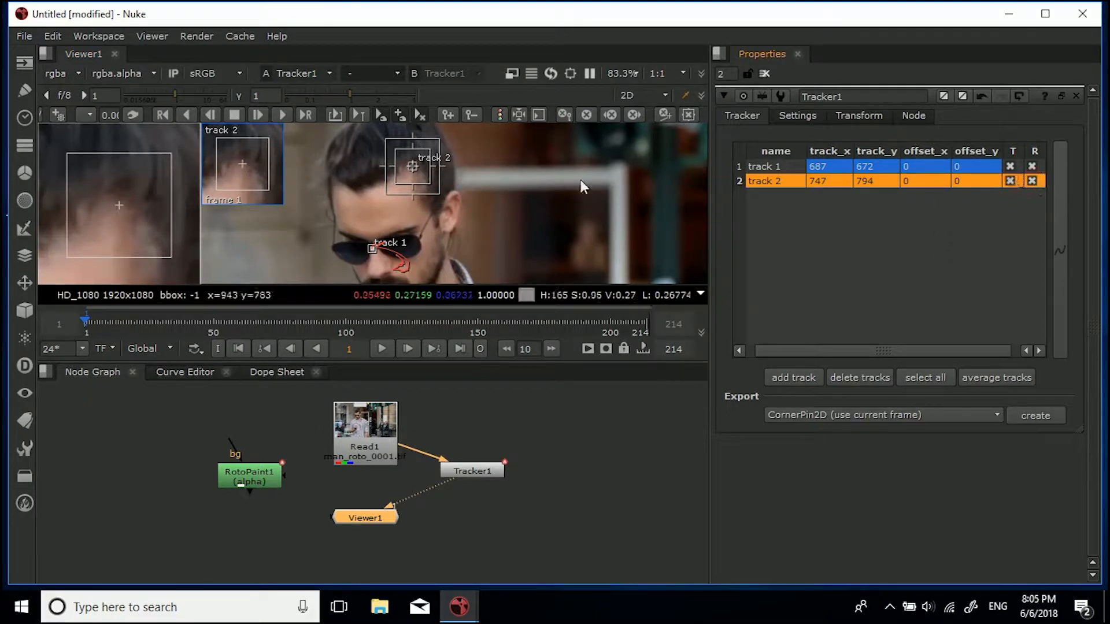
left_click(286, 115)
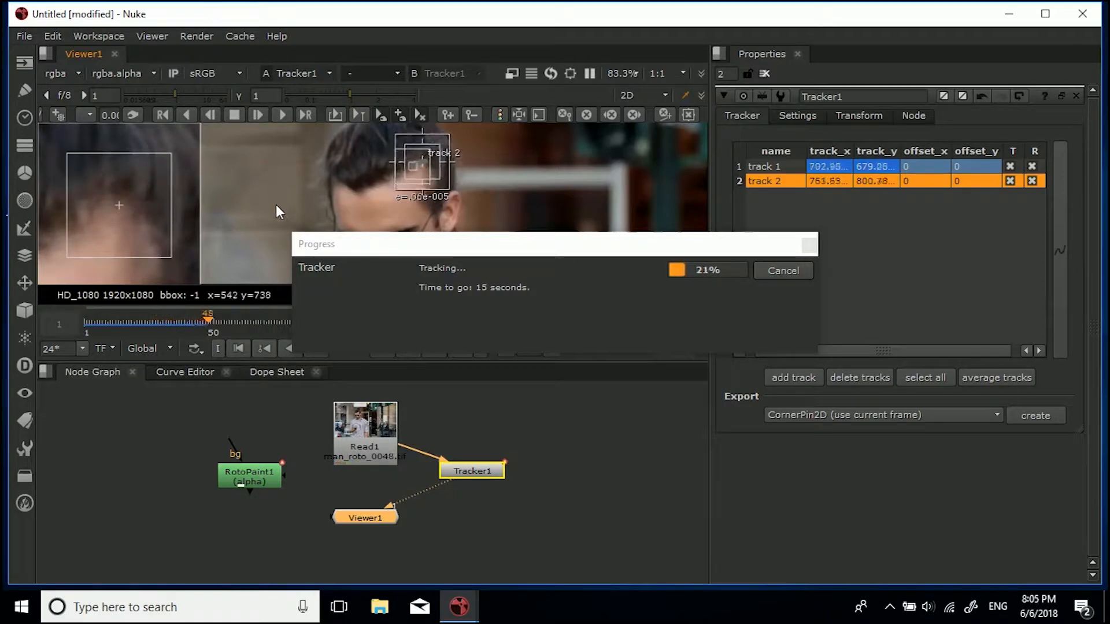
left_click(889, 606)
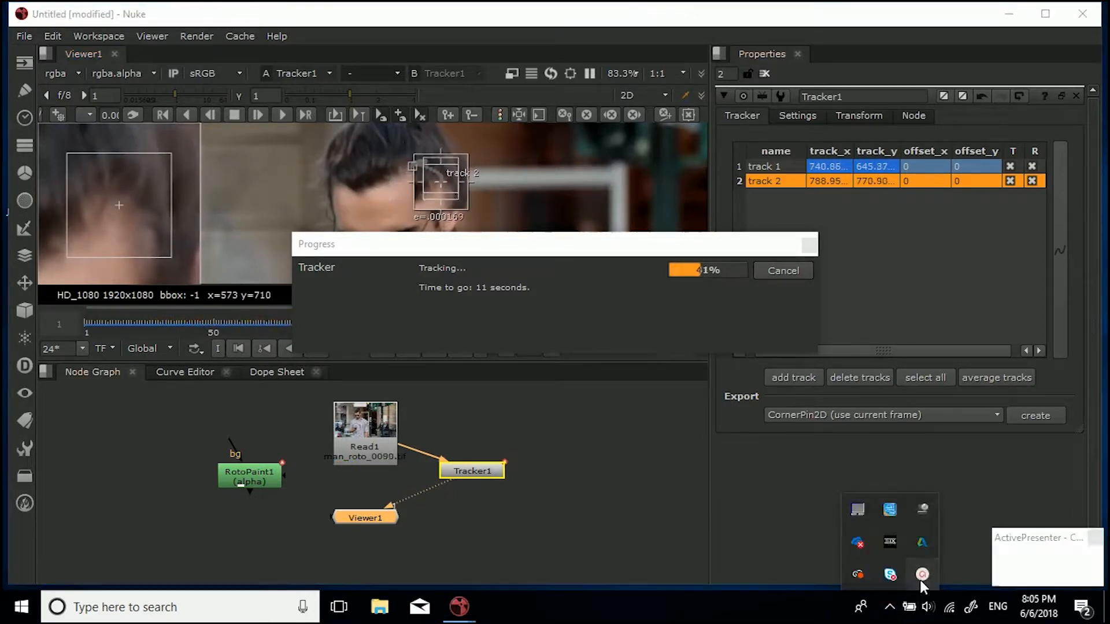
left_click(922, 574)
left_click(1009, 565)
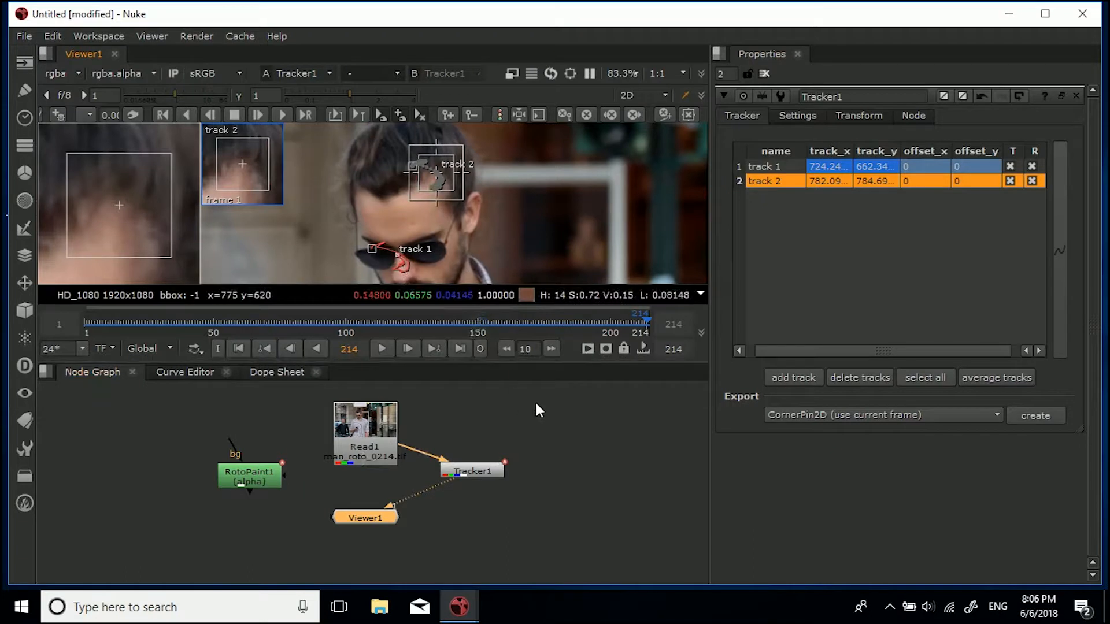
Disconnect the Tracker node from Read1 and return to frame 1.
left_click_drag(442, 469, 419, 440)
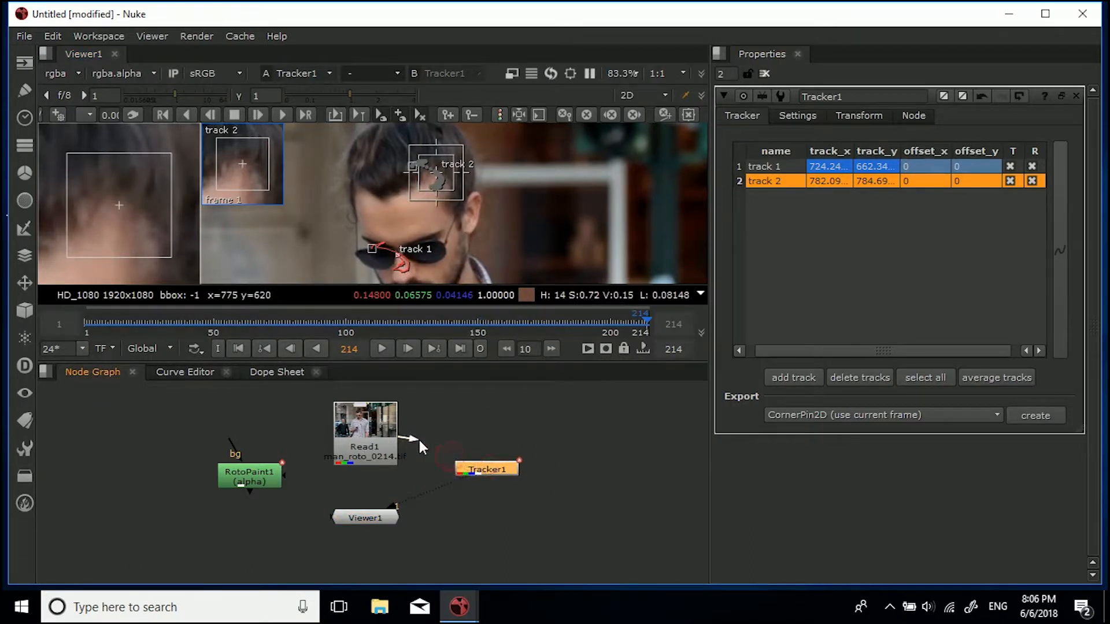
left_click_drag(493, 462, 502, 455)
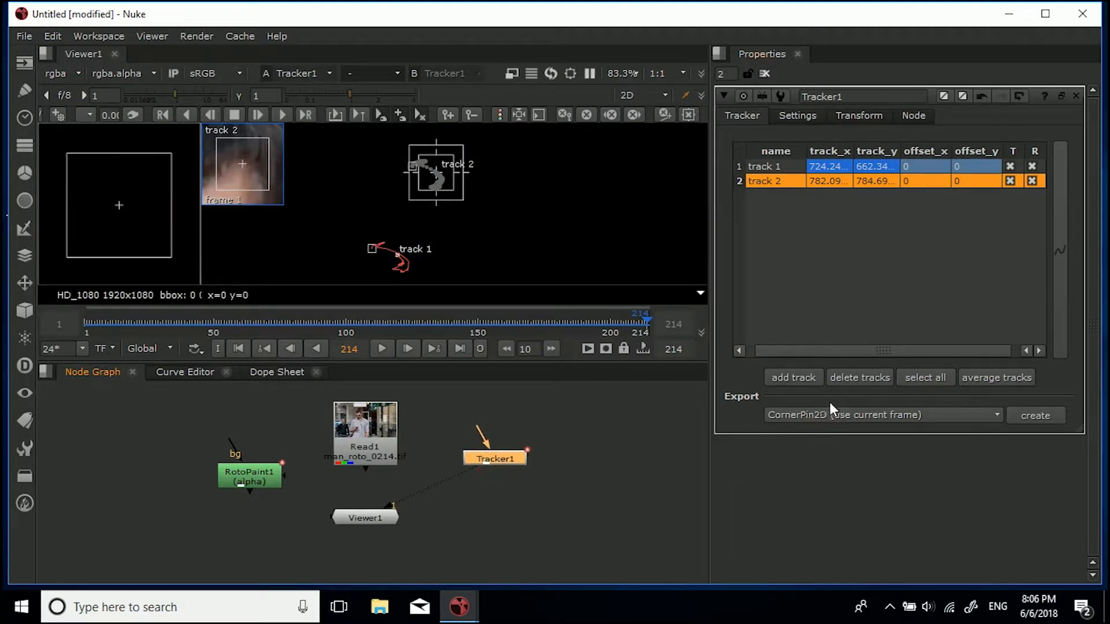
left_click(83, 322)
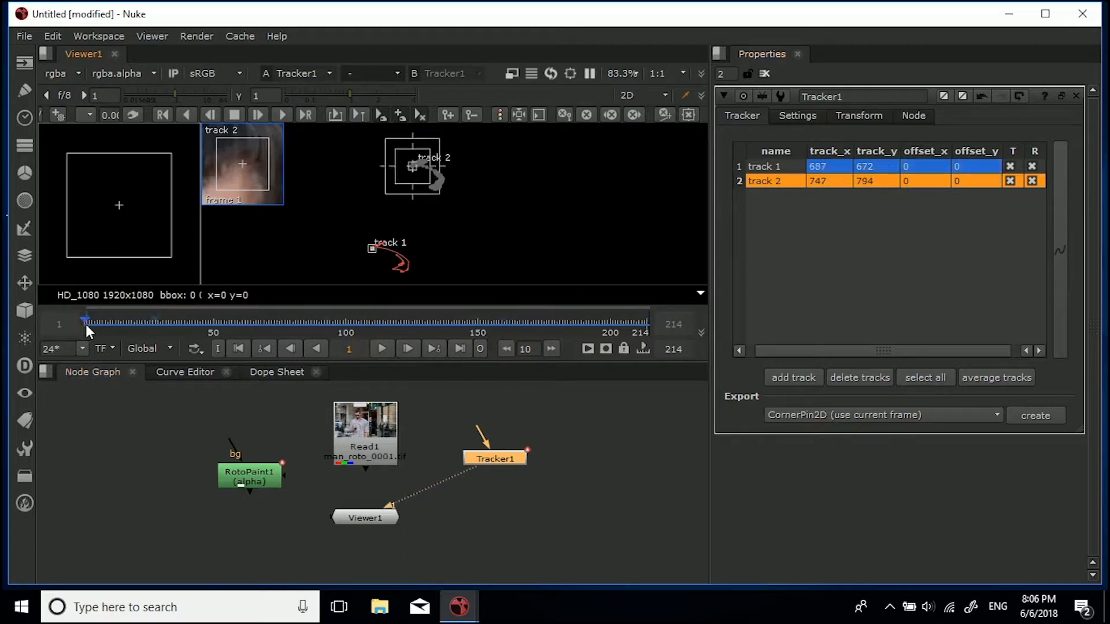
Check the Tracker's reference frame and export the tracks as a Transform (match-move, baked) node.
left_click(851, 117)
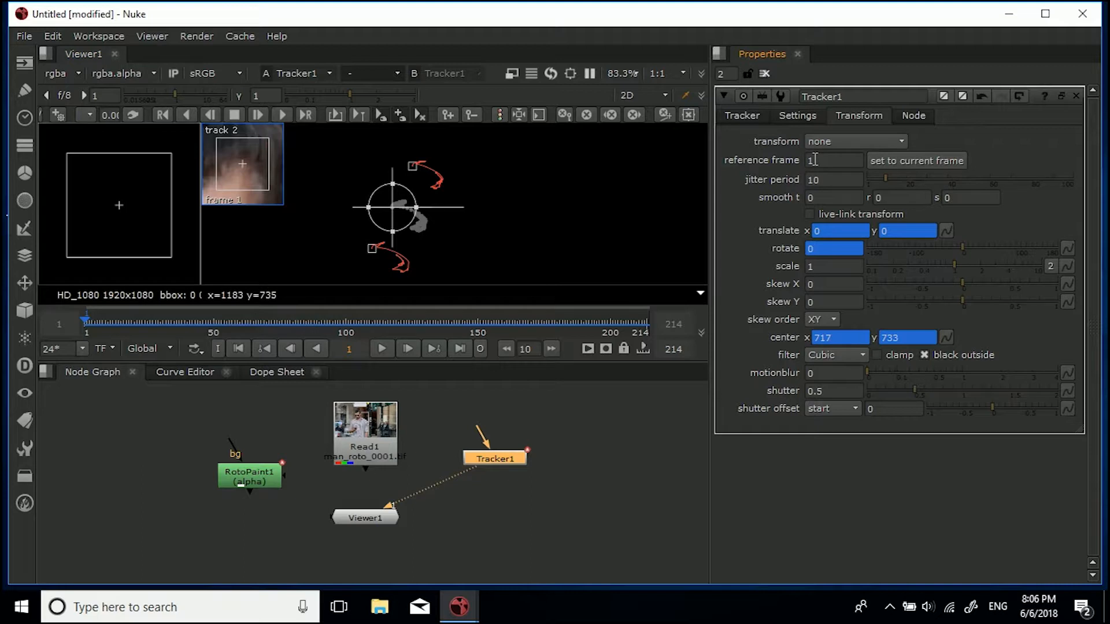
left_click(742, 115)
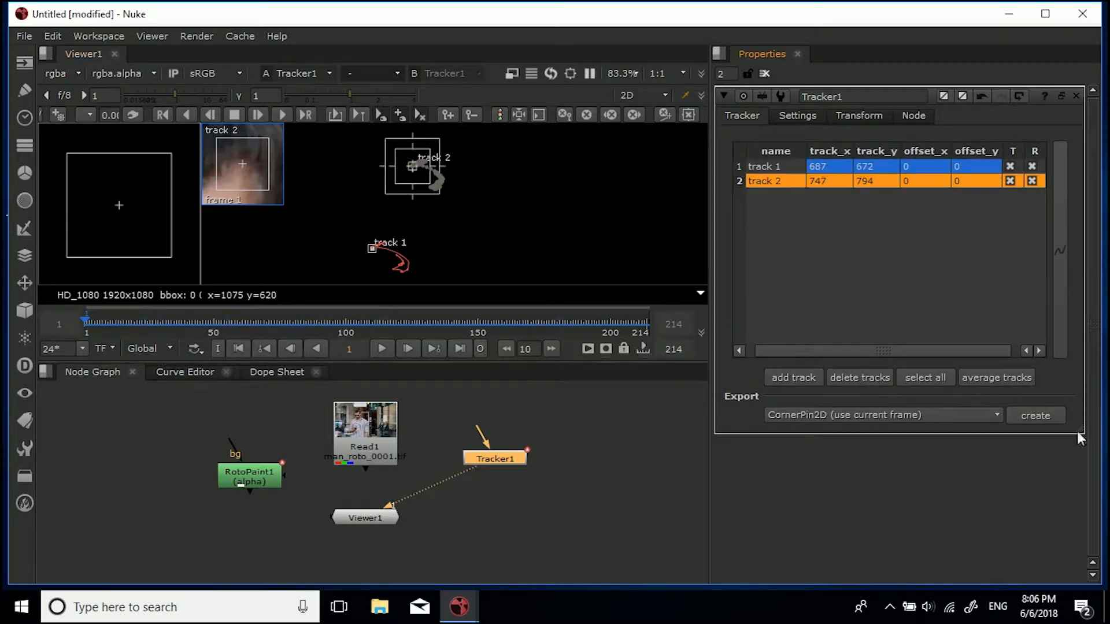
left_click(844, 413)
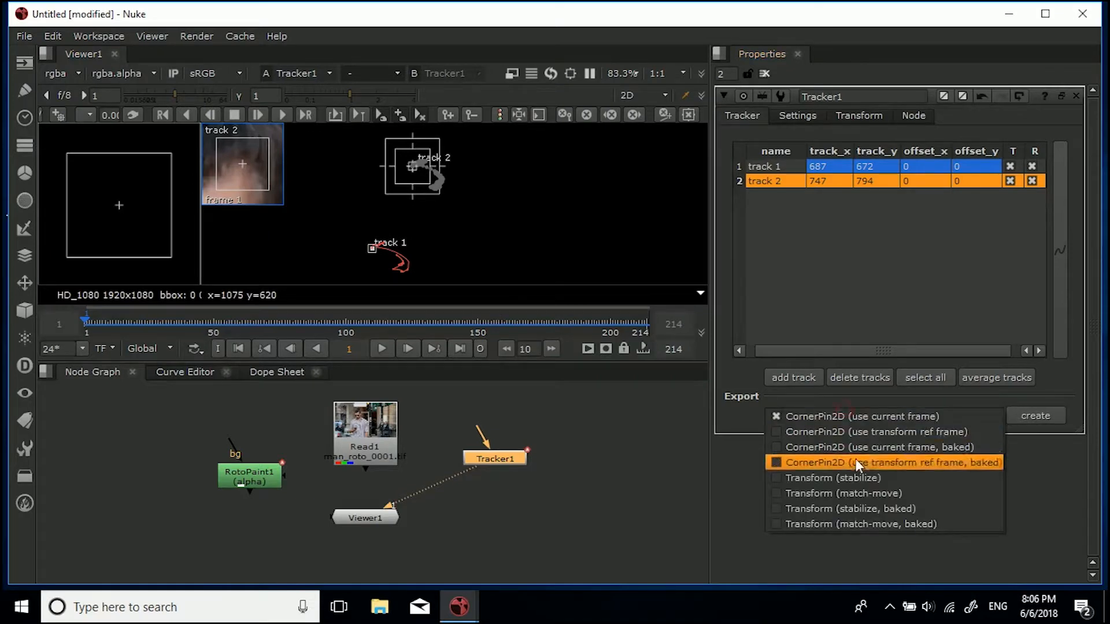
left_click(823, 524)
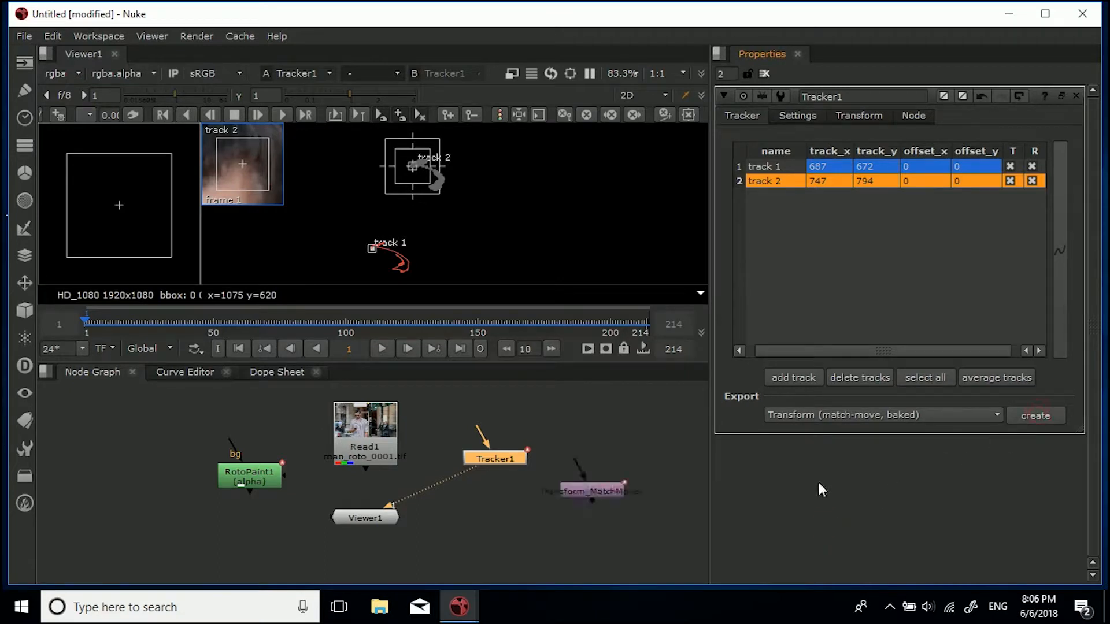
Display Read1 in the viewer and set the Tracker and match-move Transform nodes aside in the node graph.
left_click_drag(605, 491, 508, 503)
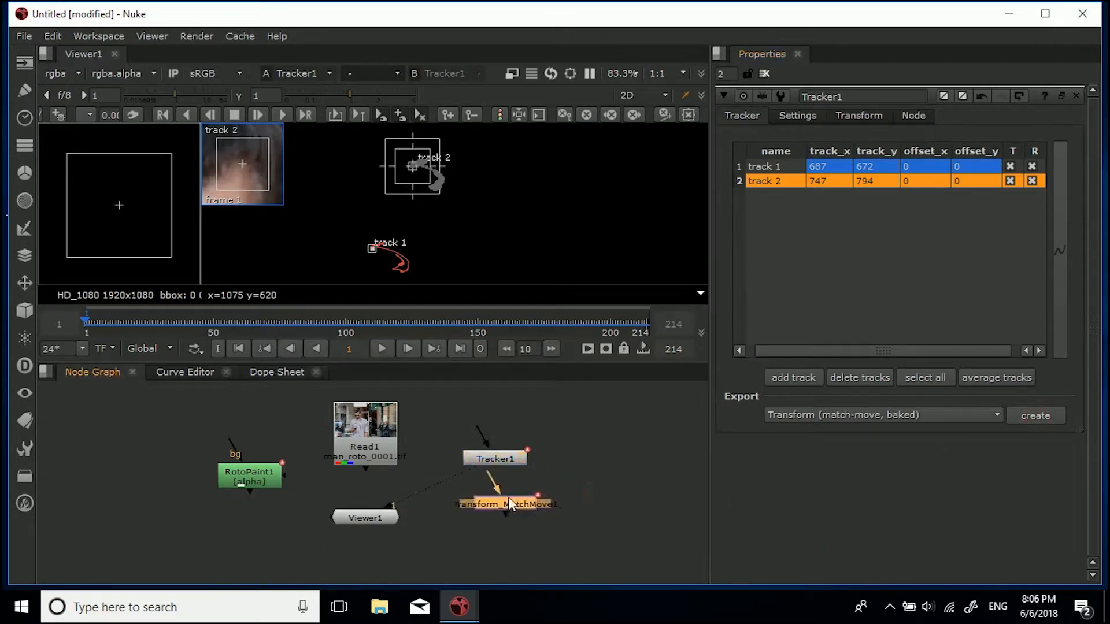
left_click(522, 449)
left_click_drag(485, 458, 388, 442)
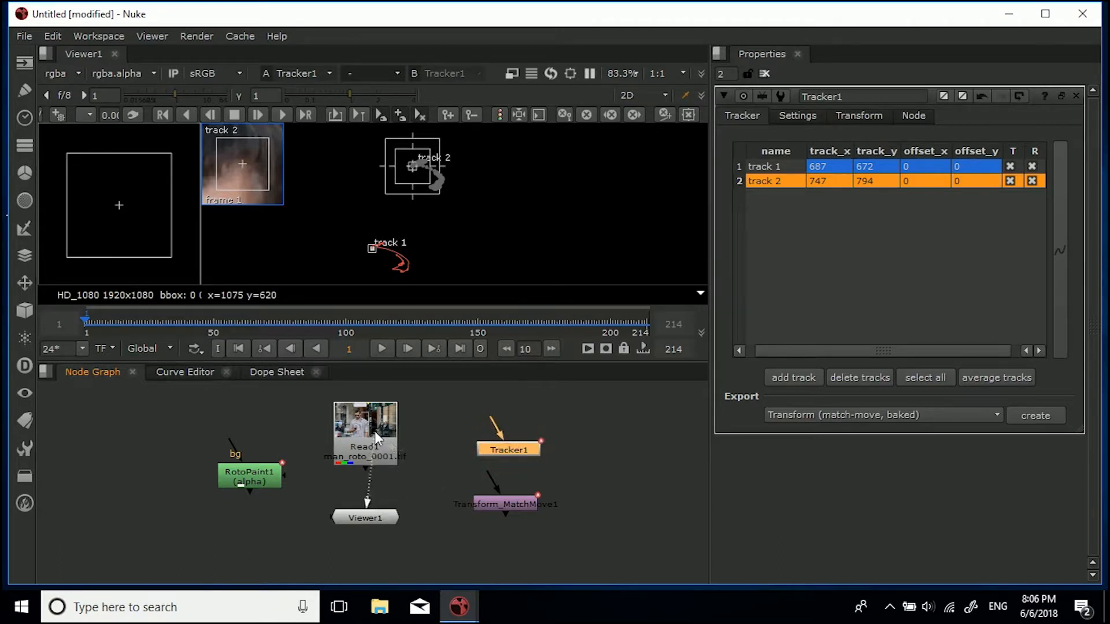
left_click_drag(514, 451, 590, 440)
left_click_drag(515, 504, 608, 476)
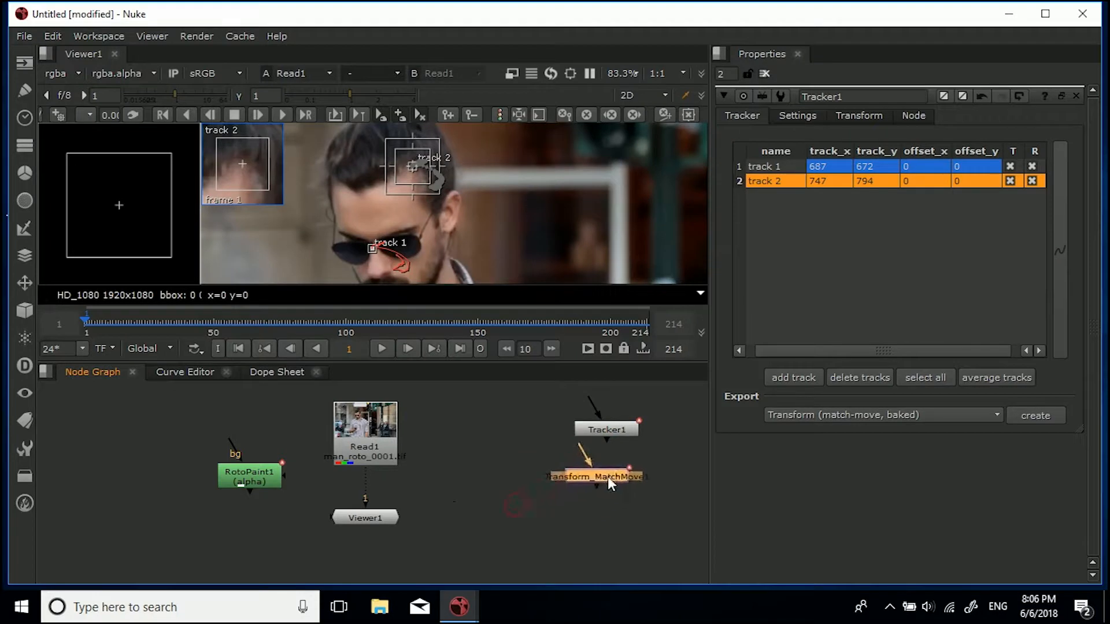
Open the RotoPaint1 and Transform_MatchMove1 properties together, closing those of the Tracker.
double_click(256, 477)
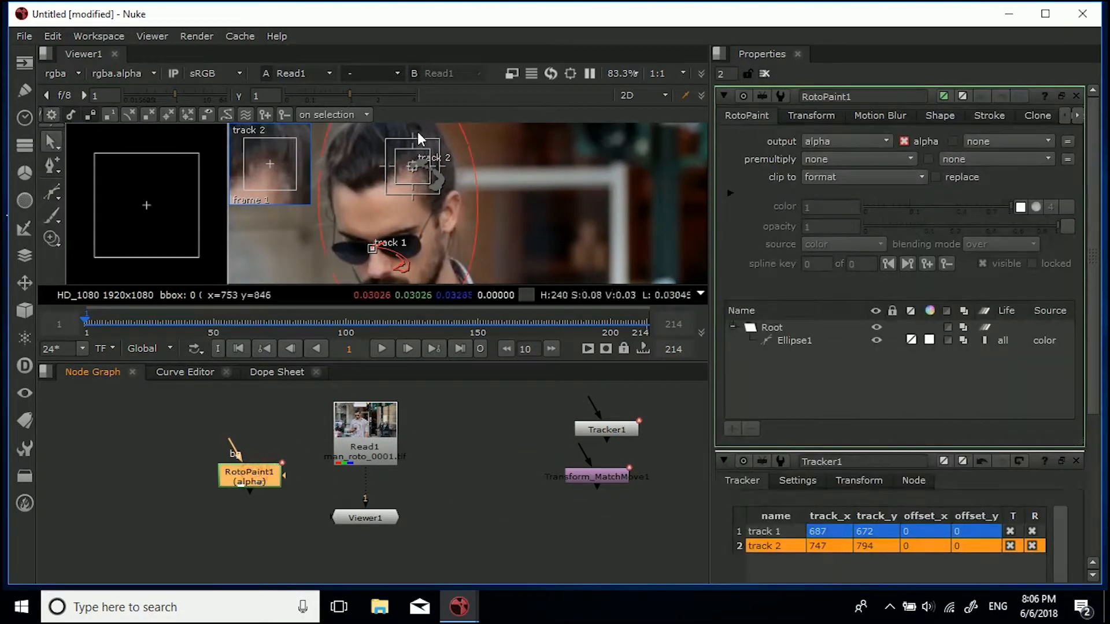
scroll(468, 184, "down", 1)
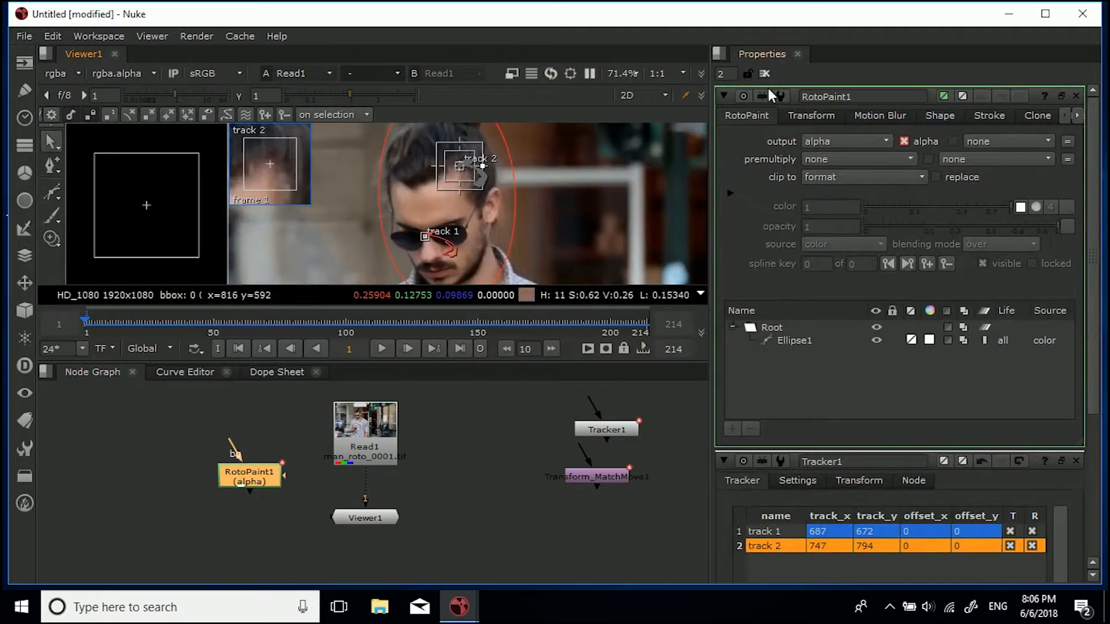
left_click(1076, 461)
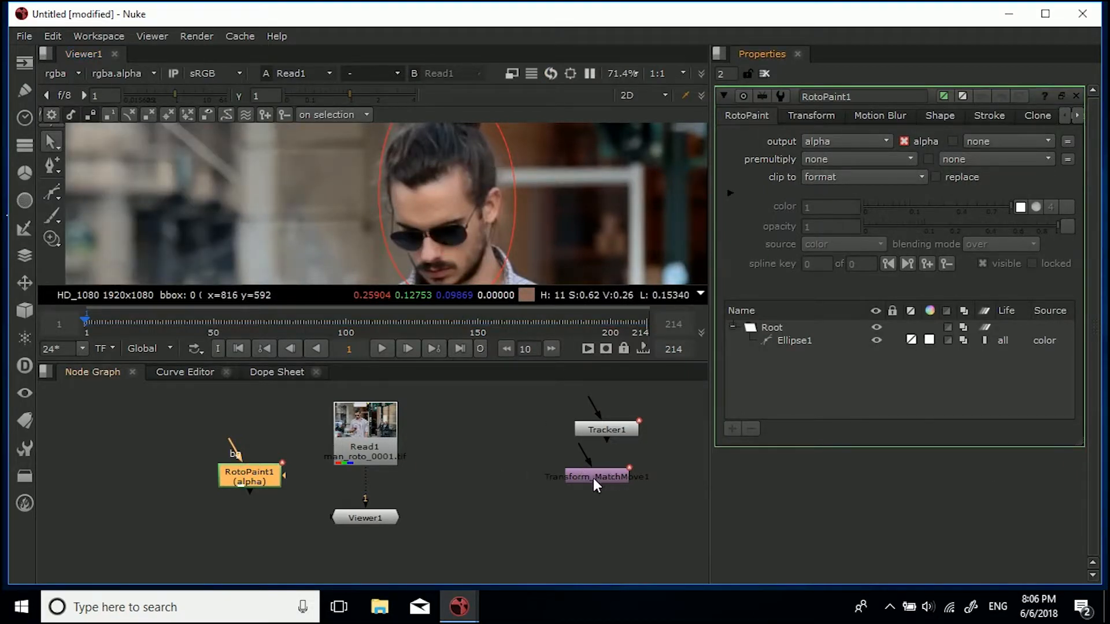
double_click(593, 479)
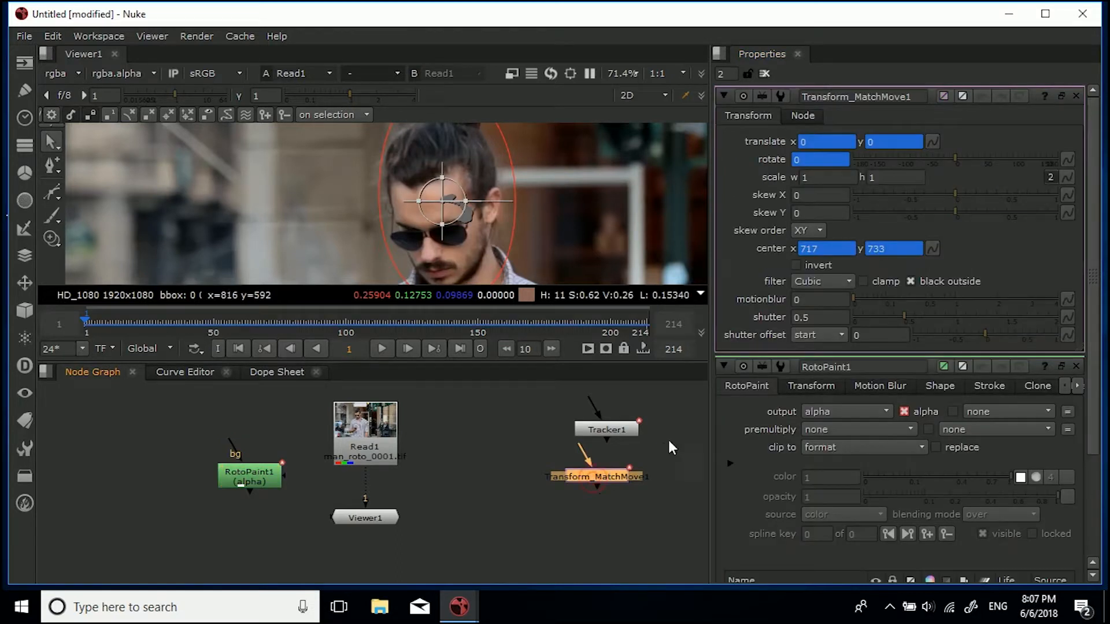
Link the translate and rotate values of Ellipse1 in RotoPaint1 to those of Transform_MatchMove1.
scroll(760, 419, "down", 3)
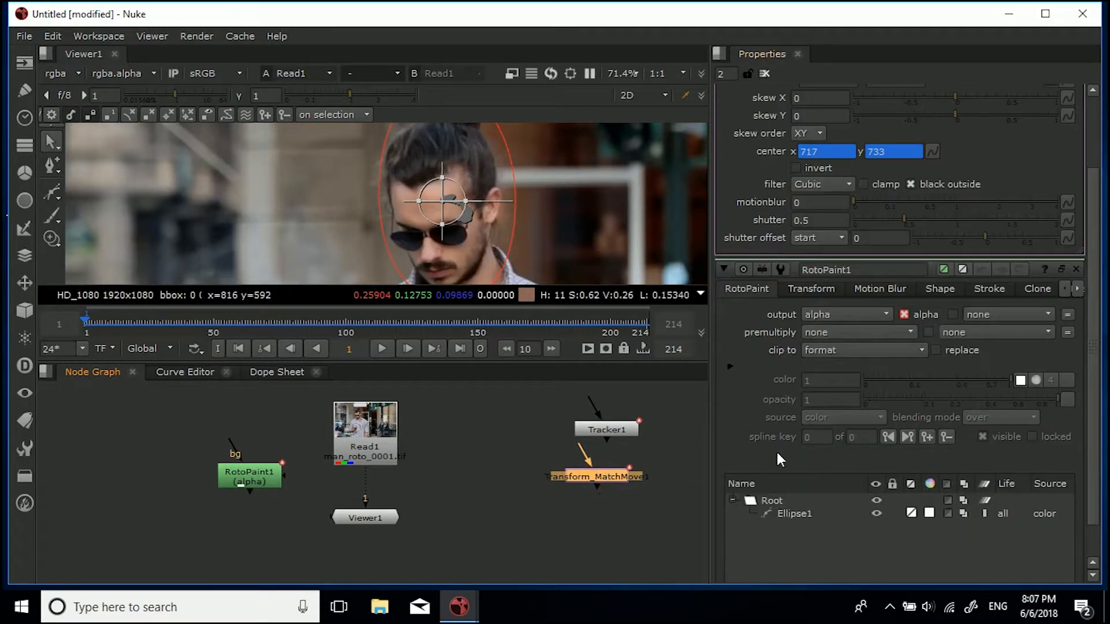
left_click(798, 514)
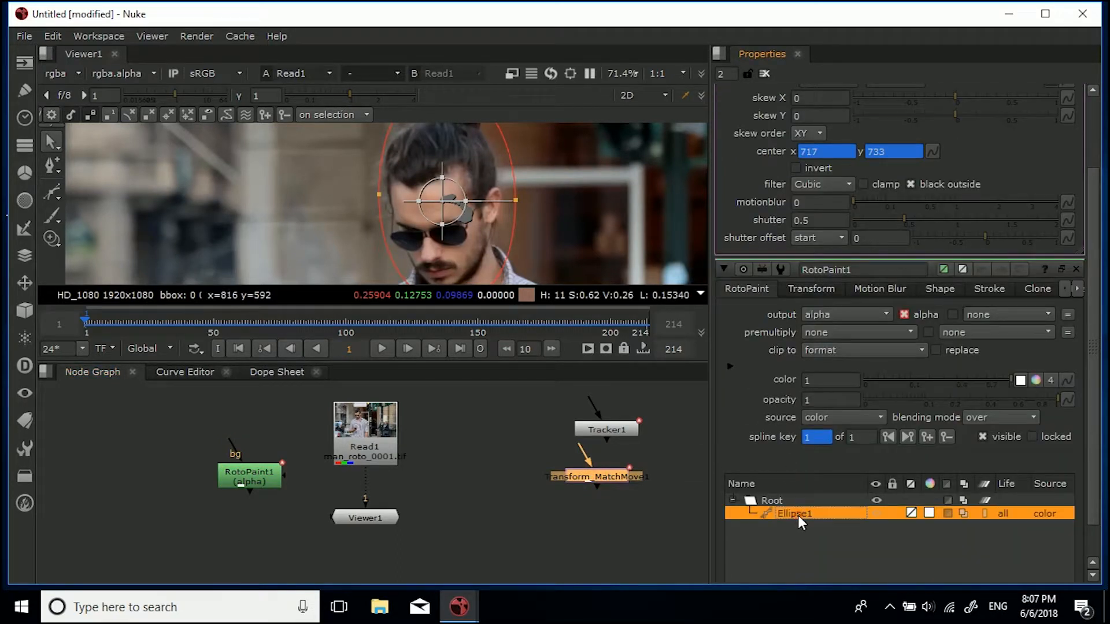
left_click(803, 288)
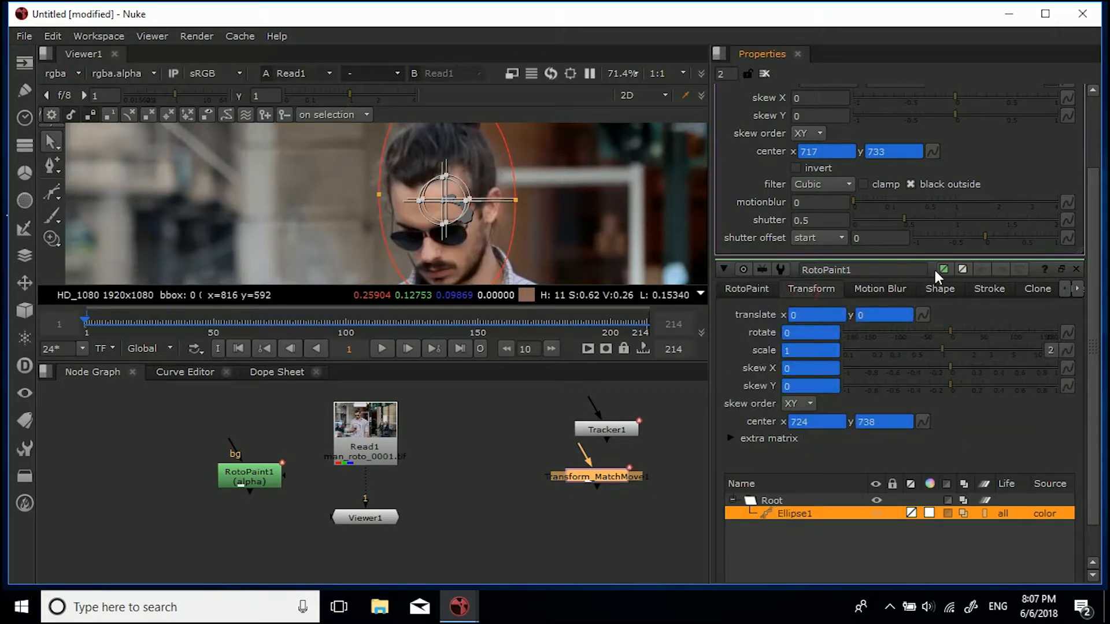
scroll(935, 268, "up", 3)
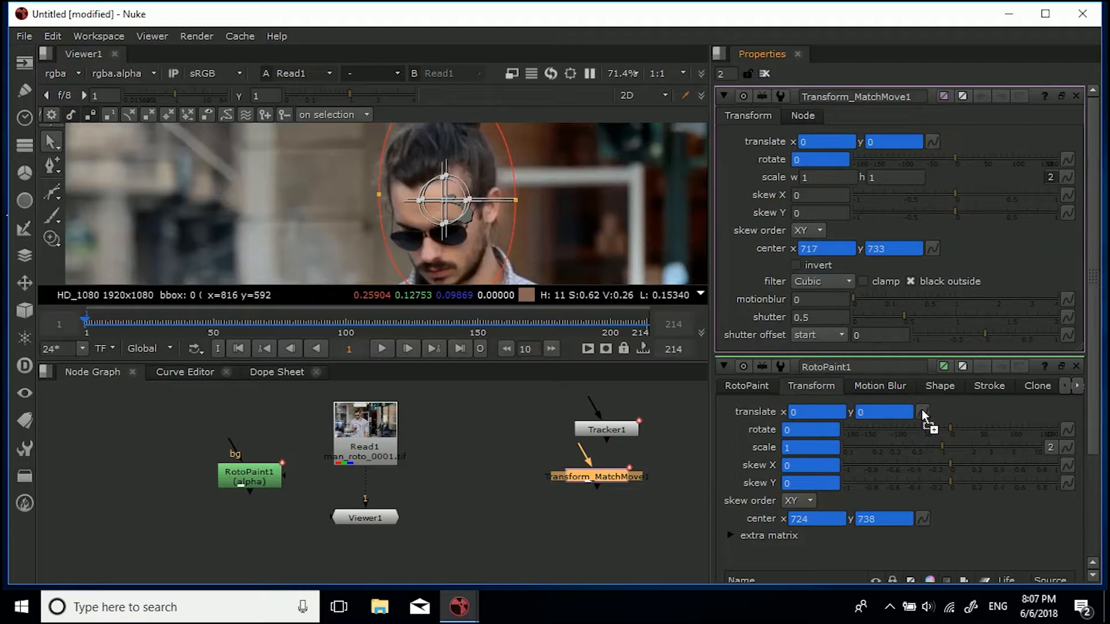
left_click_drag(922, 411, 922, 412, "ctrl")
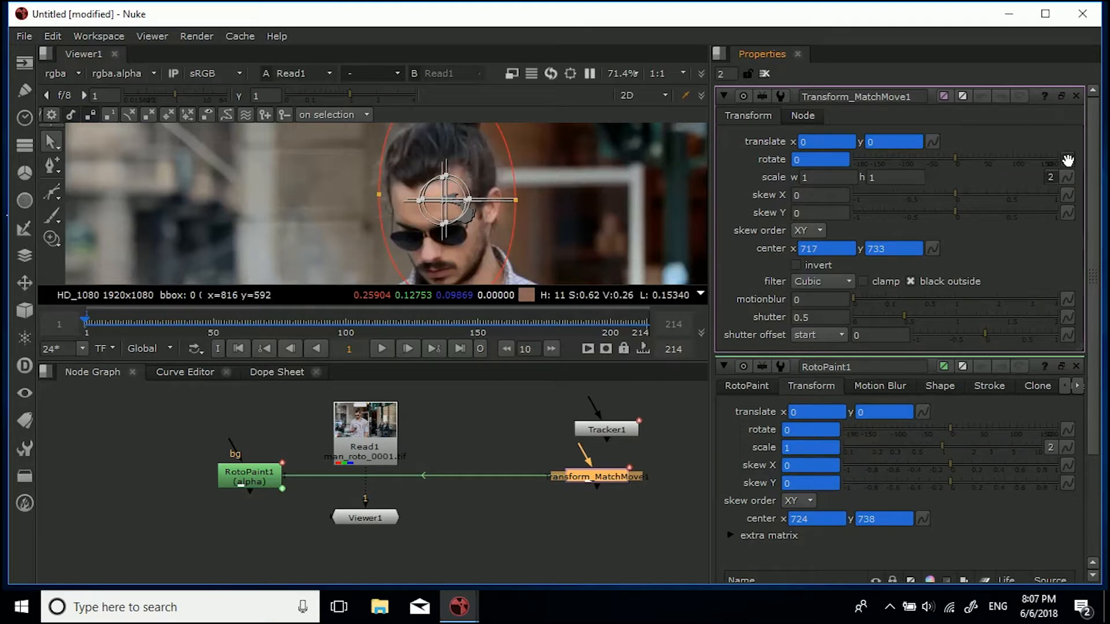
left_click_drag(1067, 160, 1063, 443, "ctrl")
Advance frame by frame from frame 1 to check that the linked ellipse follows the man's head.
key("Right")
key("Right")
key("Right")
key("Right")
key("Right")
key("Right")
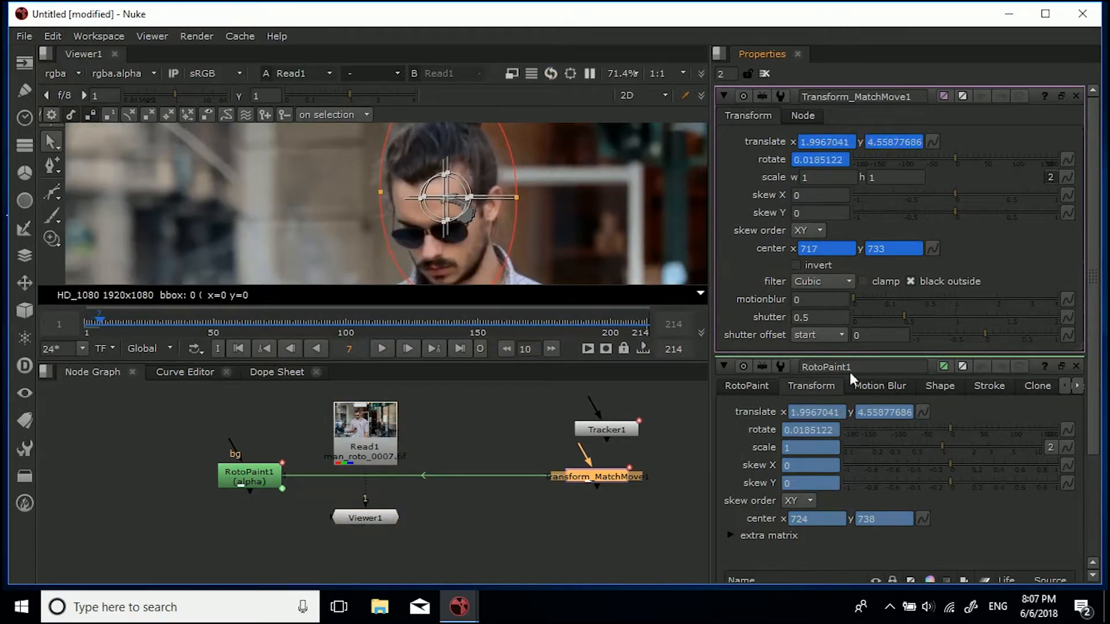
key("Right")
key("Right")
key("Right")
key("Right")
key("Right")
key("Right")
key("Right")
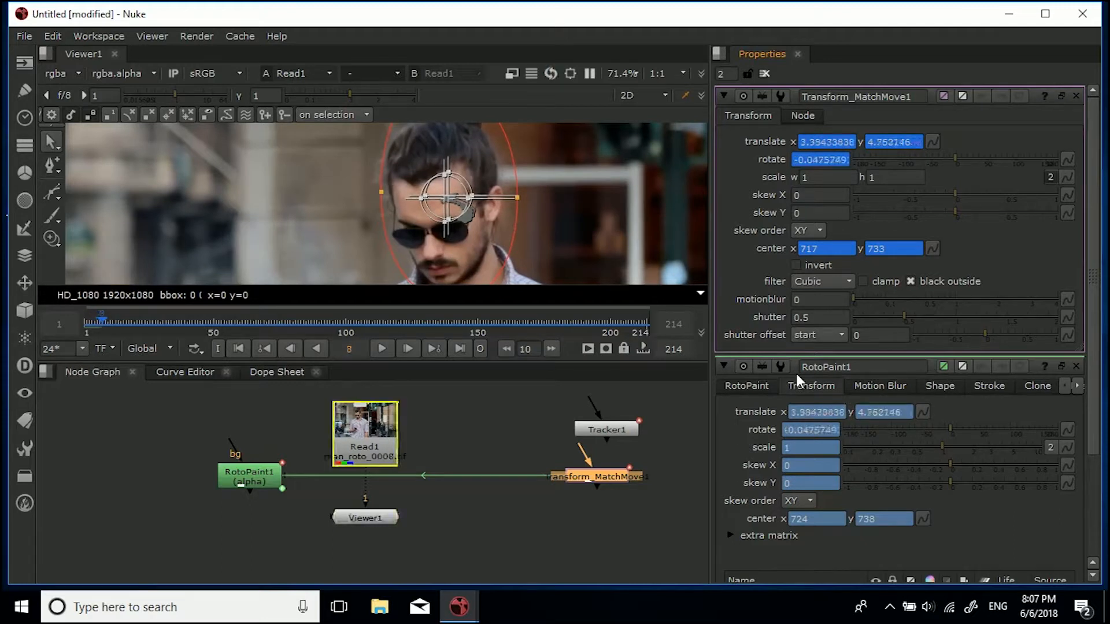
Finish checking the ellipse up to frame 16 and leave only the RotoPaint1 properties open.
key("Right")
key("Right")
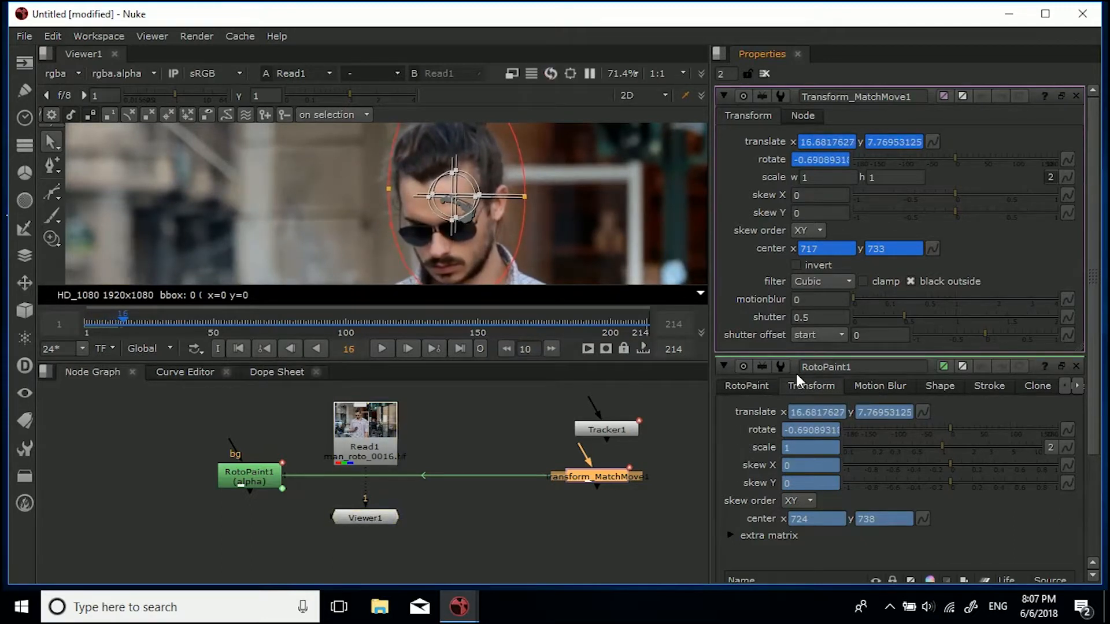
left_click(1076, 366)
left_click(1075, 96)
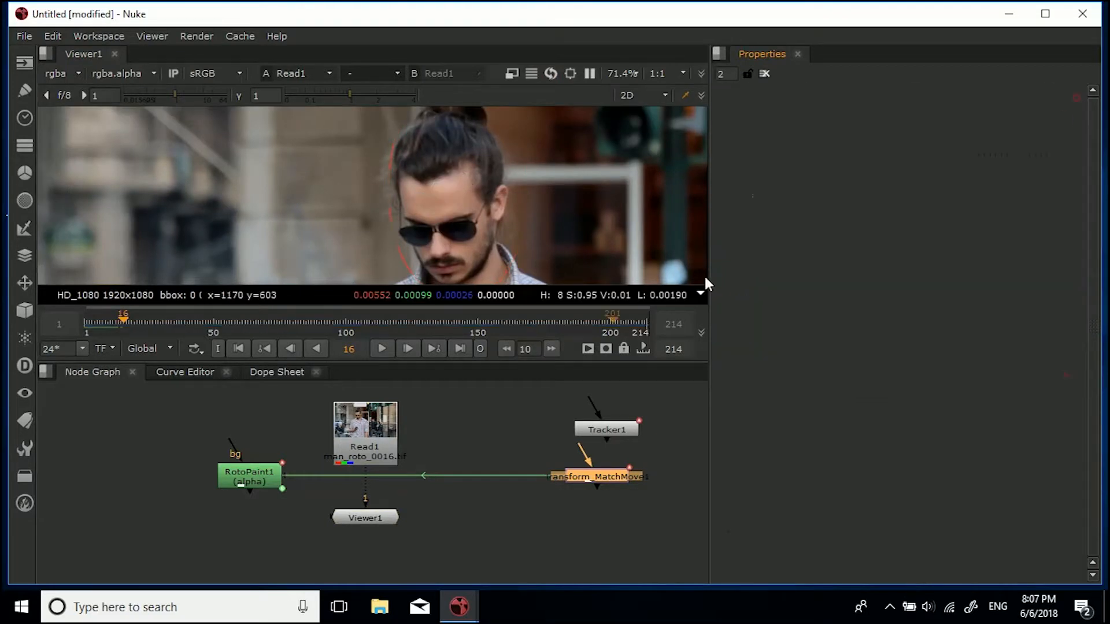
double_click(247, 469)
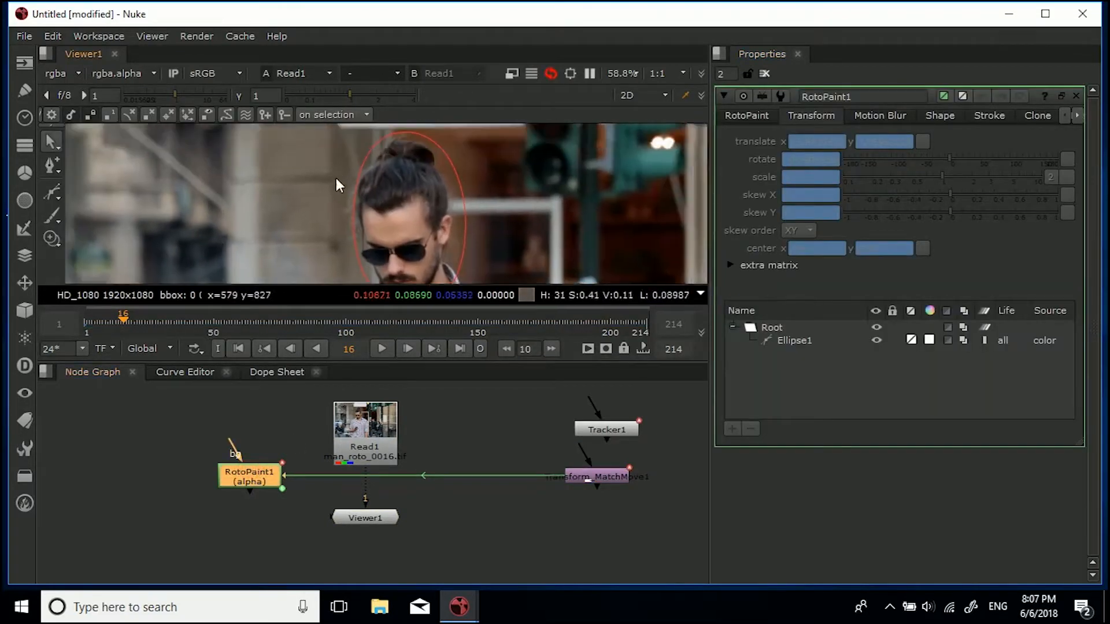
scroll(330, 174, "down", 2)
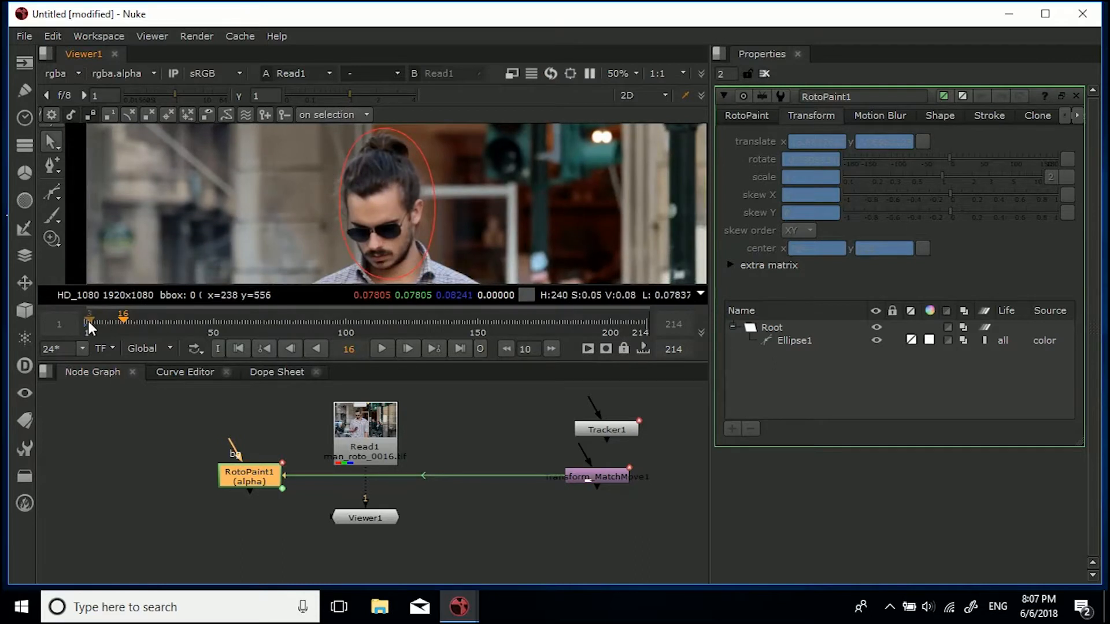
At frame 1, select Ellipse1 and move its right side point slightly closer to the man's head.
left_click(85, 325)
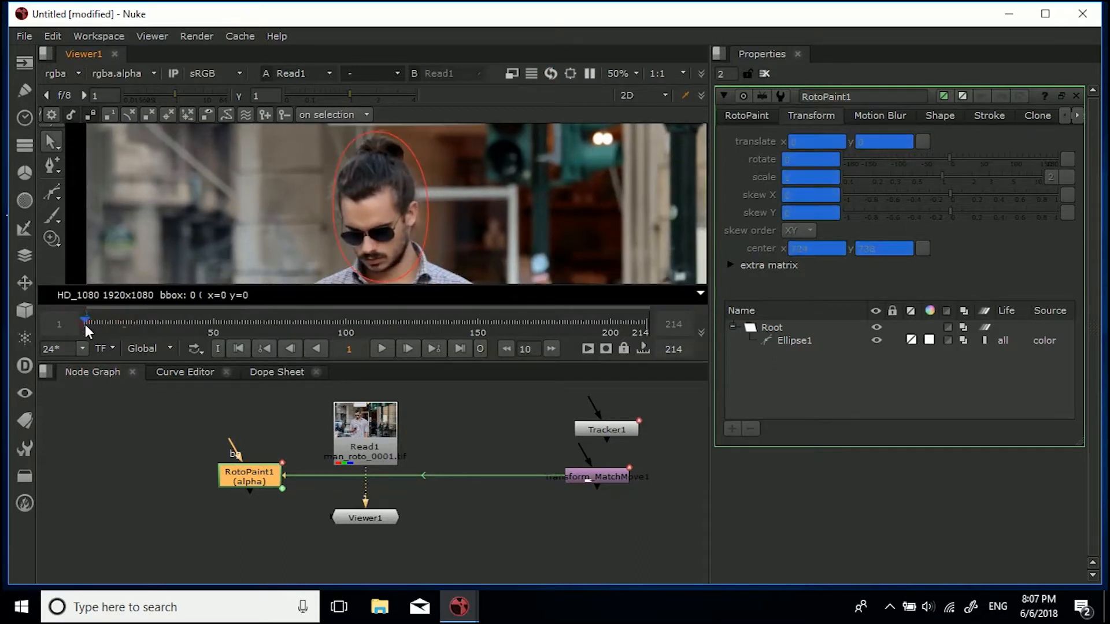
left_click(428, 195)
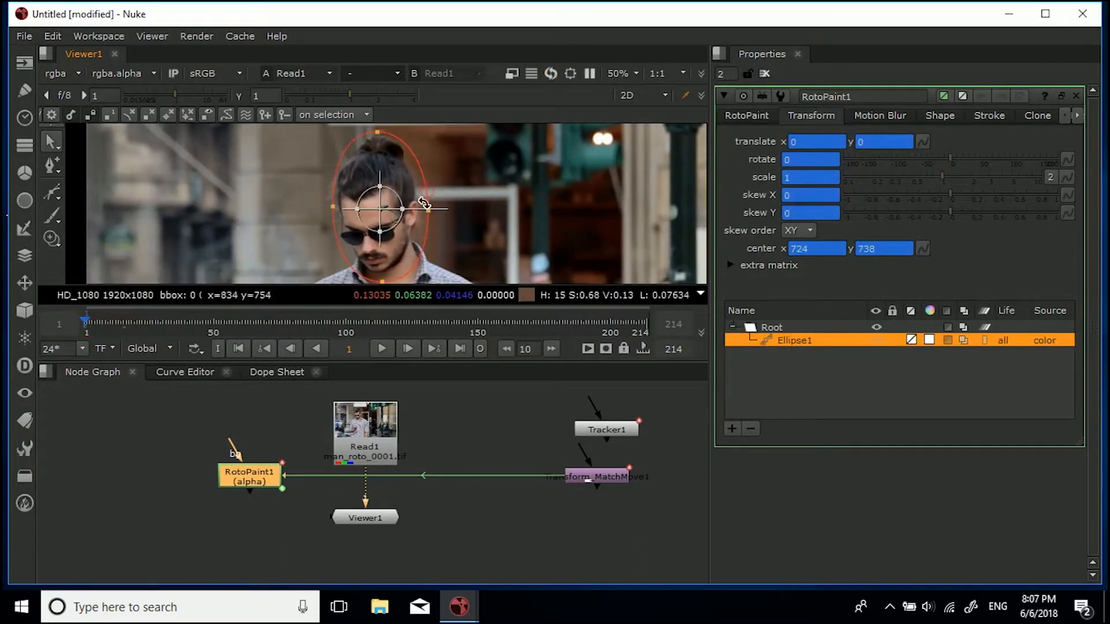
left_click(747, 117)
left_click(426, 211)
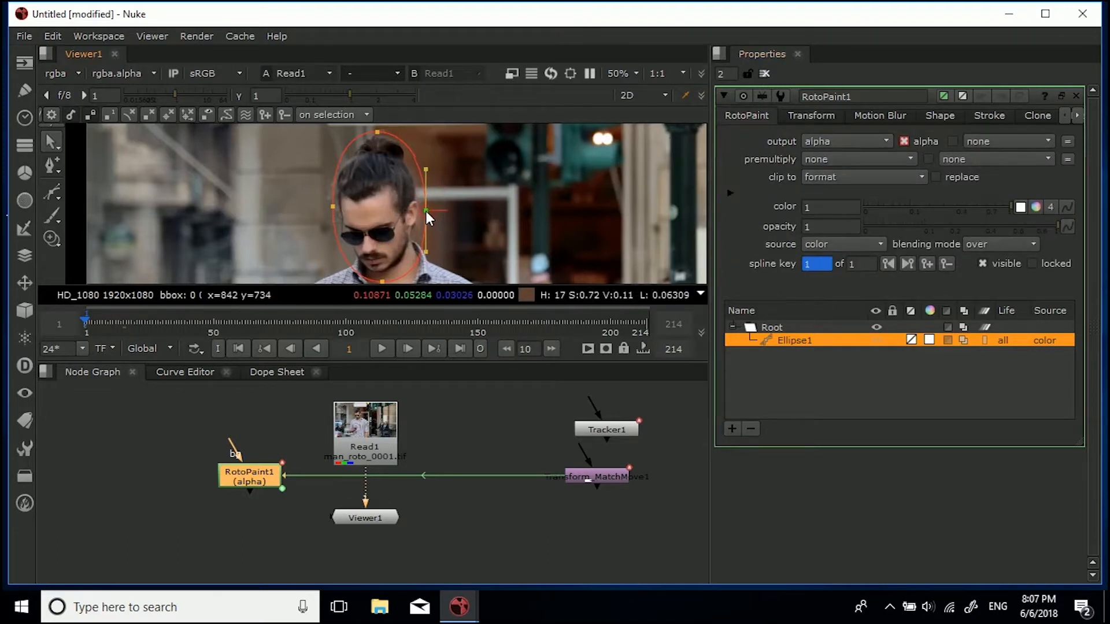
Refit the side points of Ellipse1 to the head at frames 34 and 76.
left_click_drag(195, 325, 170, 325)
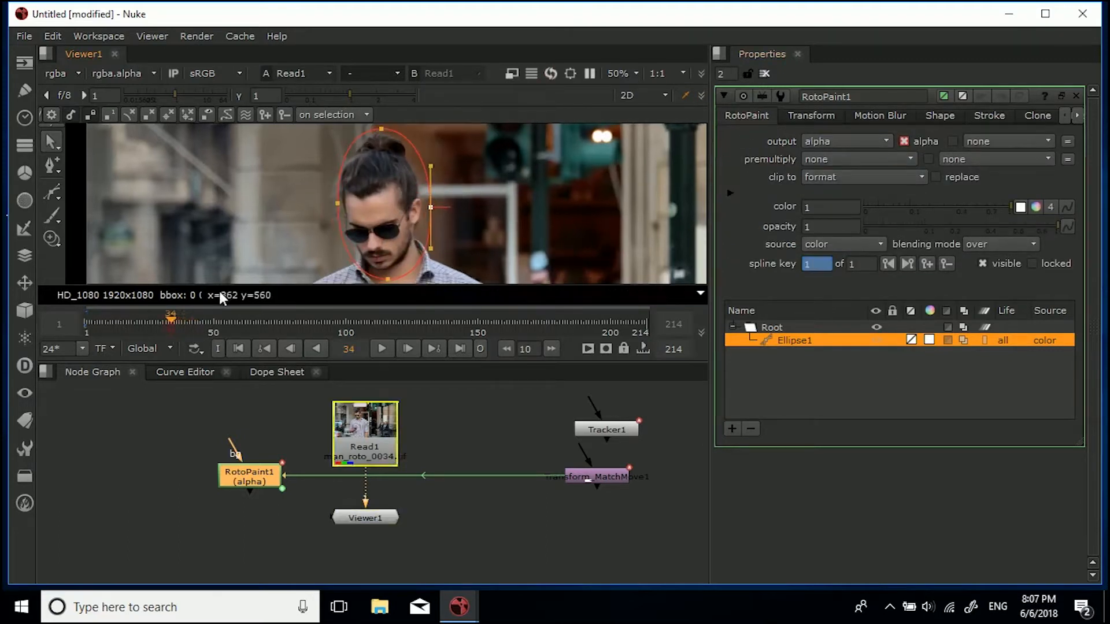
left_click(334, 204)
left_click_drag(334, 204, 331, 204)
left_click(428, 207)
left_click(283, 317)
left_click_drag(427, 207, 425, 207)
At frame 111, move the top, side and bottom points of Ellipse1 to enclose the tilted head.
left_click(376, 313)
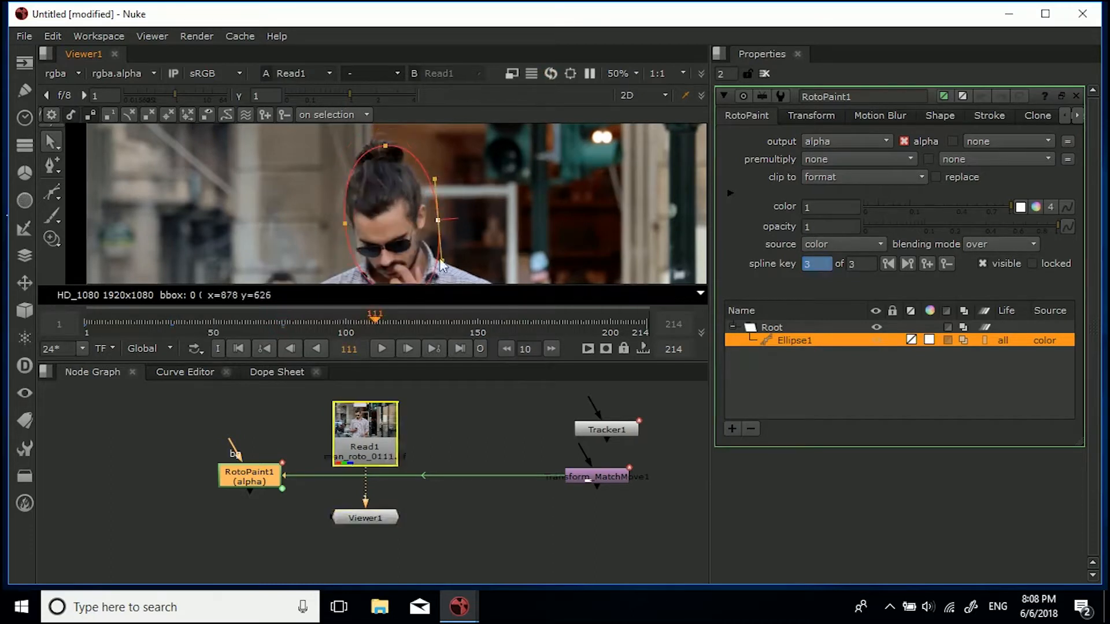
left_click_drag(382, 142, 379, 133)
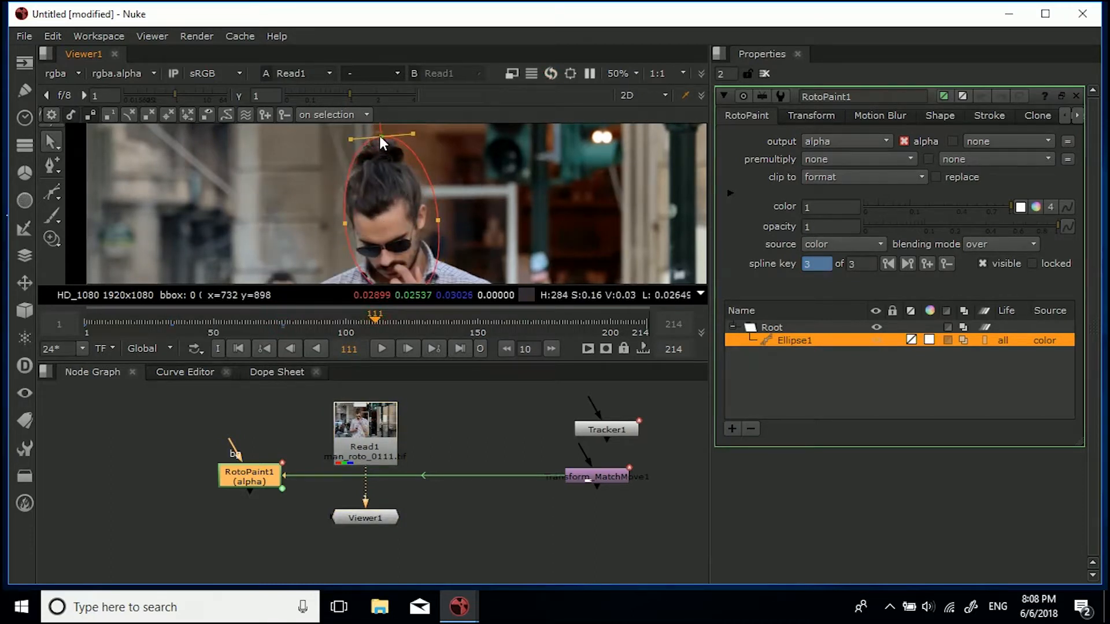
left_click_drag(346, 224, 338, 219)
left_click_drag(437, 221, 431, 217)
middle_click_drag(423, 270, 418, 232)
left_click_drag(400, 256, 396, 251)
Refine the top and left points of Ellipse1 around the head at frames 96 and 85.
left_click(335, 317)
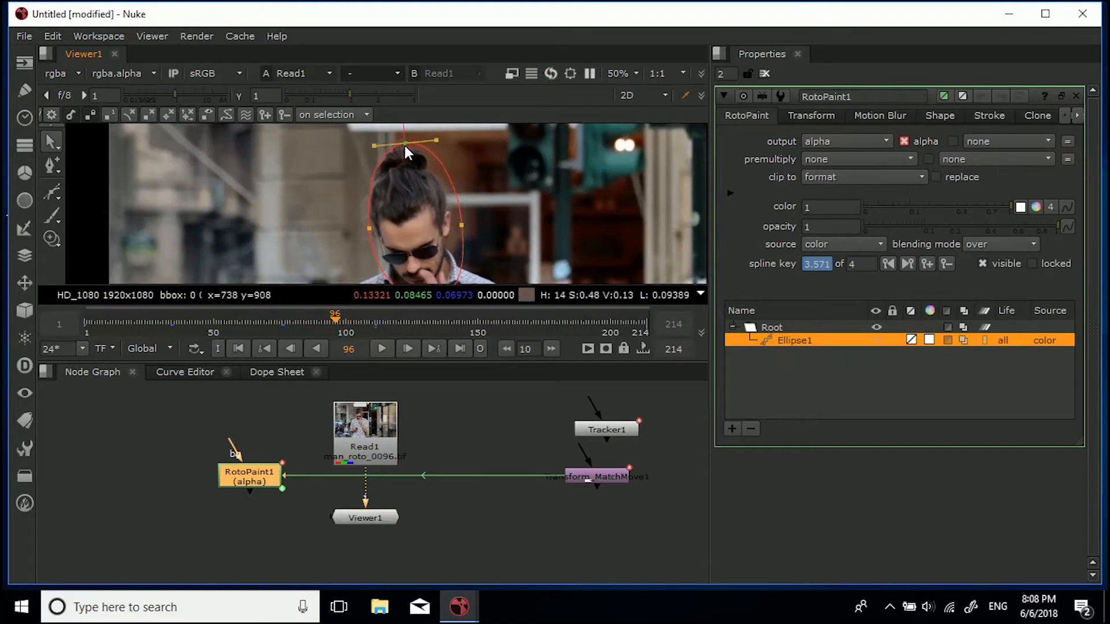
left_click_drag(404, 145, 403, 144)
left_click(370, 227)
left_click(307, 317)
left_click(408, 141)
left_click_drag(408, 141, 407, 138)
left_click_drag(370, 223, 366, 218)
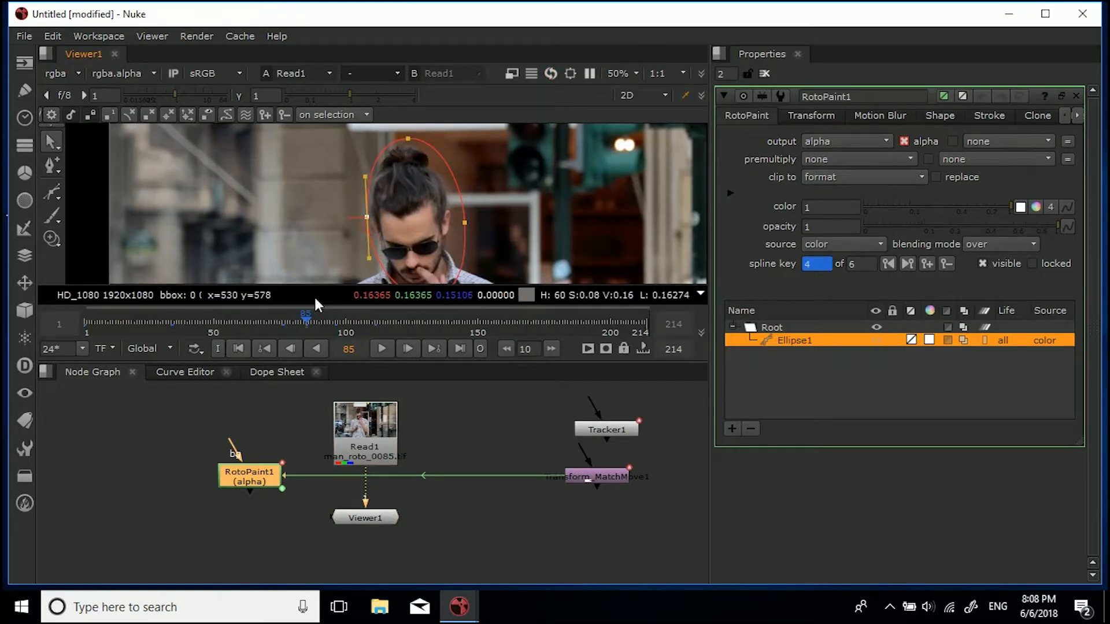
Check the ellipse at frames 76, 81 and 102, and refit its top and left points at frame 143.
left_click(283, 328)
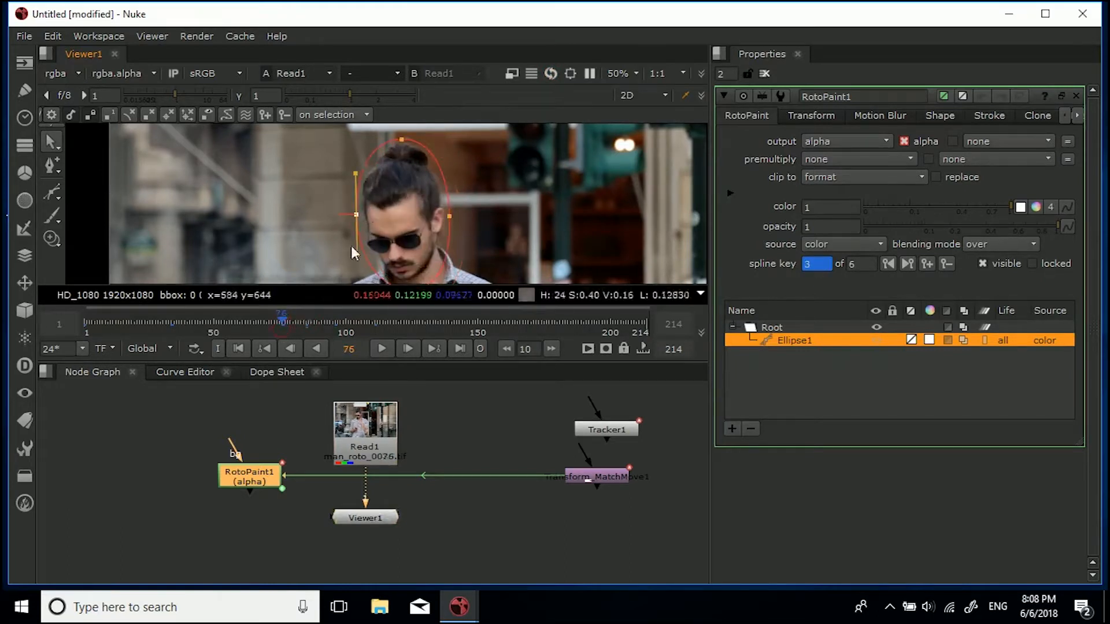
left_click(294, 320)
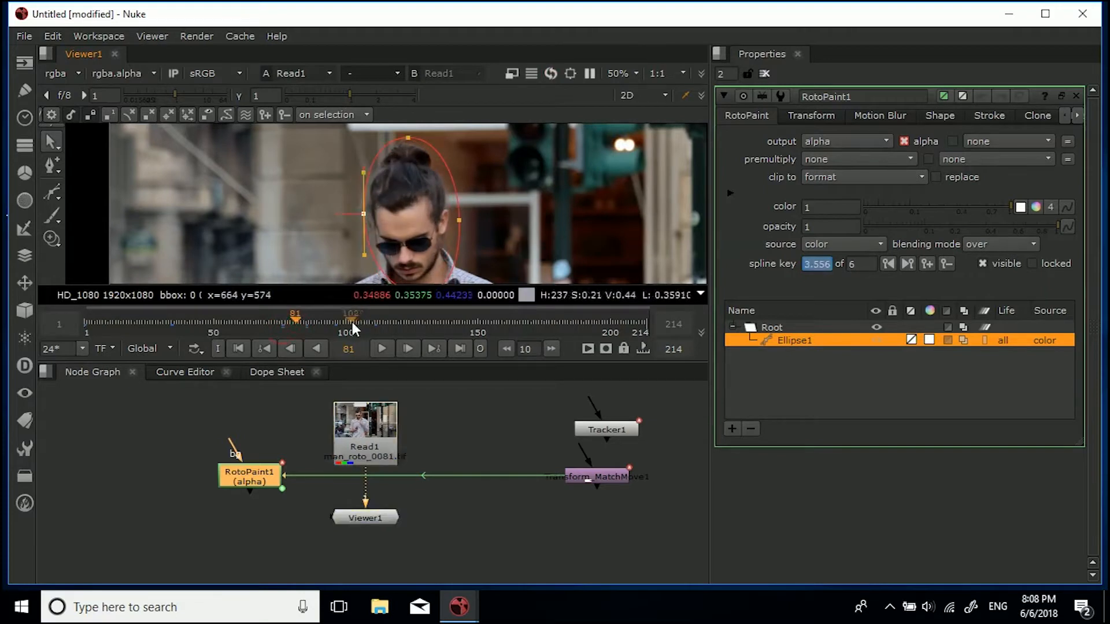
left_click(351, 321)
left_click(458, 321)
left_click_drag(414, 125, 412, 136)
left_click(366, 222)
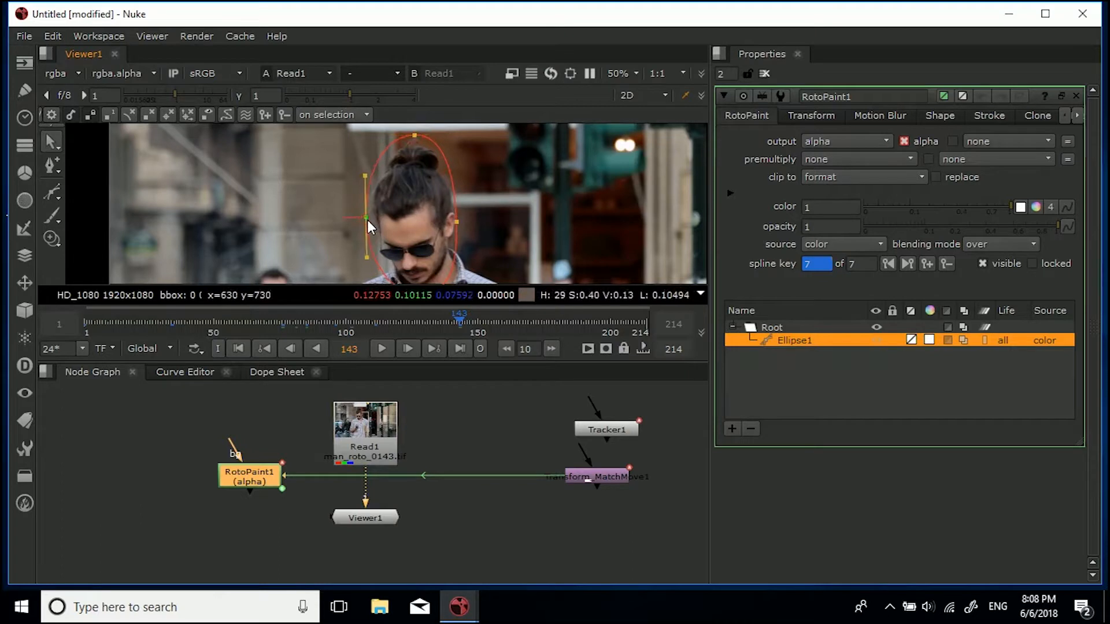
Lower the ellipse's top point between frames 190 and 210, checking the fit across the last part of the shot.
left_click(510, 321)
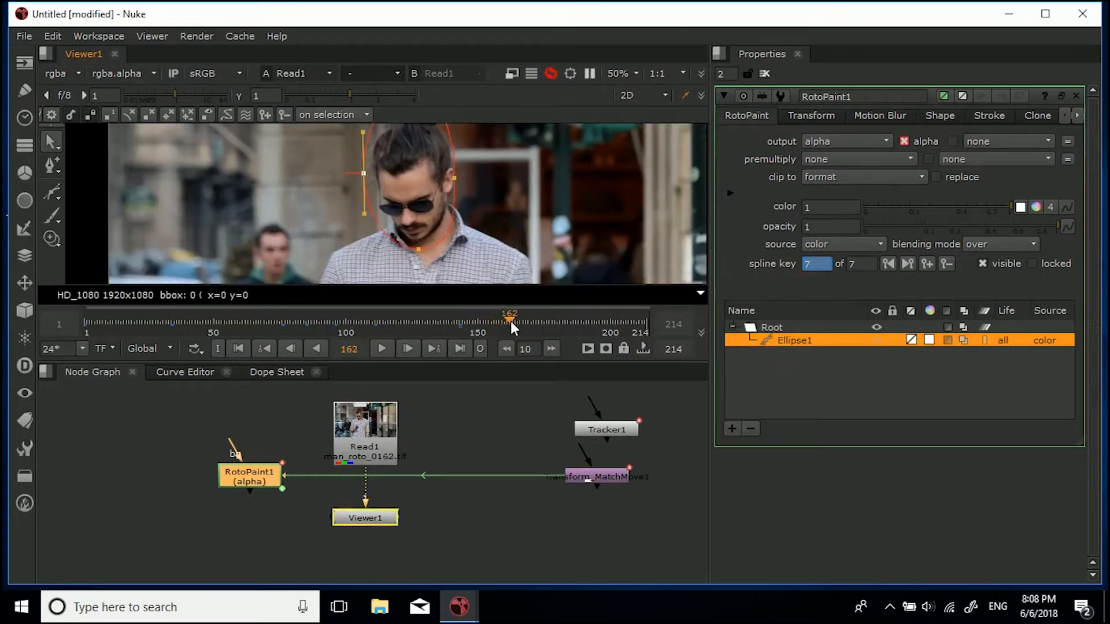
left_click(584, 321)
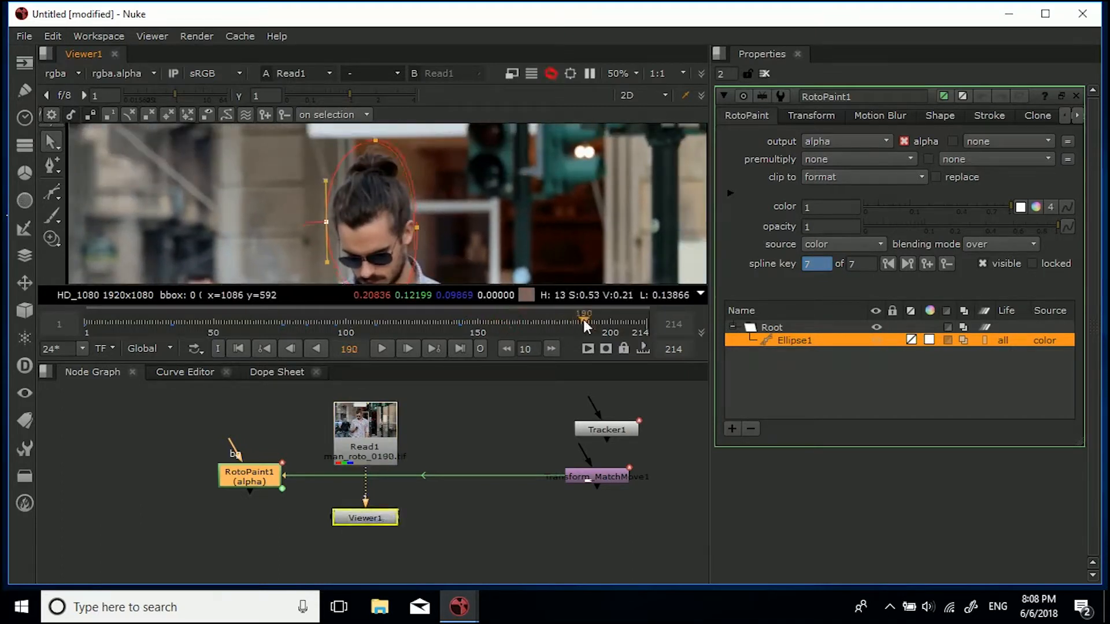
left_click(622, 319)
left_click_drag(373, 137, 373, 142)
left_click(528, 321)
left_click(636, 319)
middle_click_drag(467, 205, 463, 183)
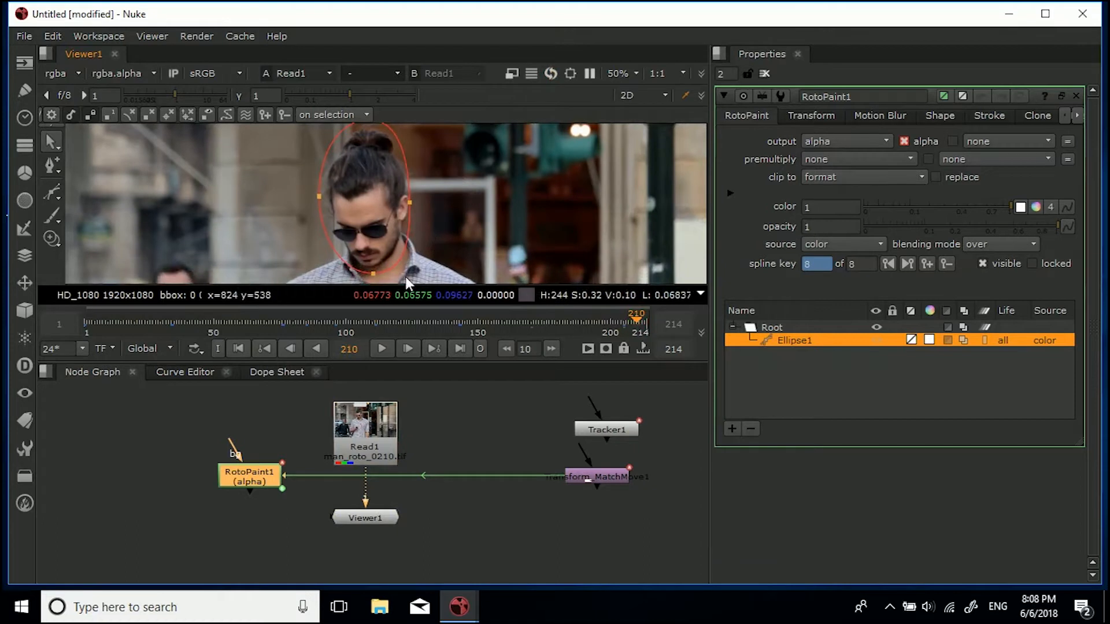
Show Ellipse1's linked transform values and hide the expression arrow between Transform_MatchMove1 and RotoPaint1 in the node graph.
mouse_move(587, 477)
left_mouse_down()
mouse_move(577, 520)
mouse_move(595, 470)
left_mouse_up()
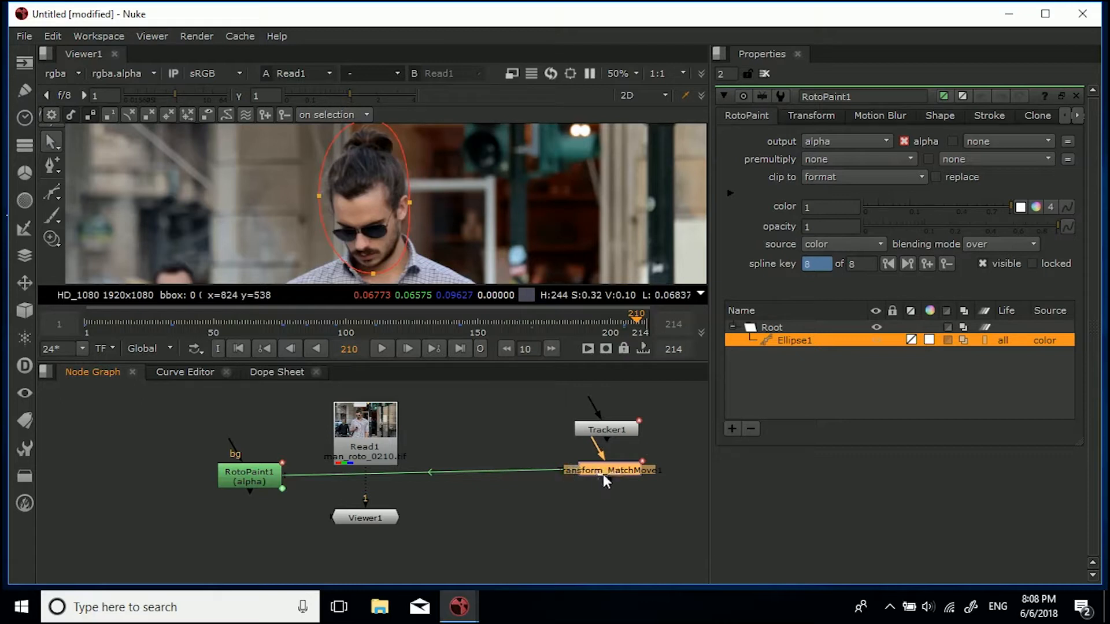
left_click(811, 115)
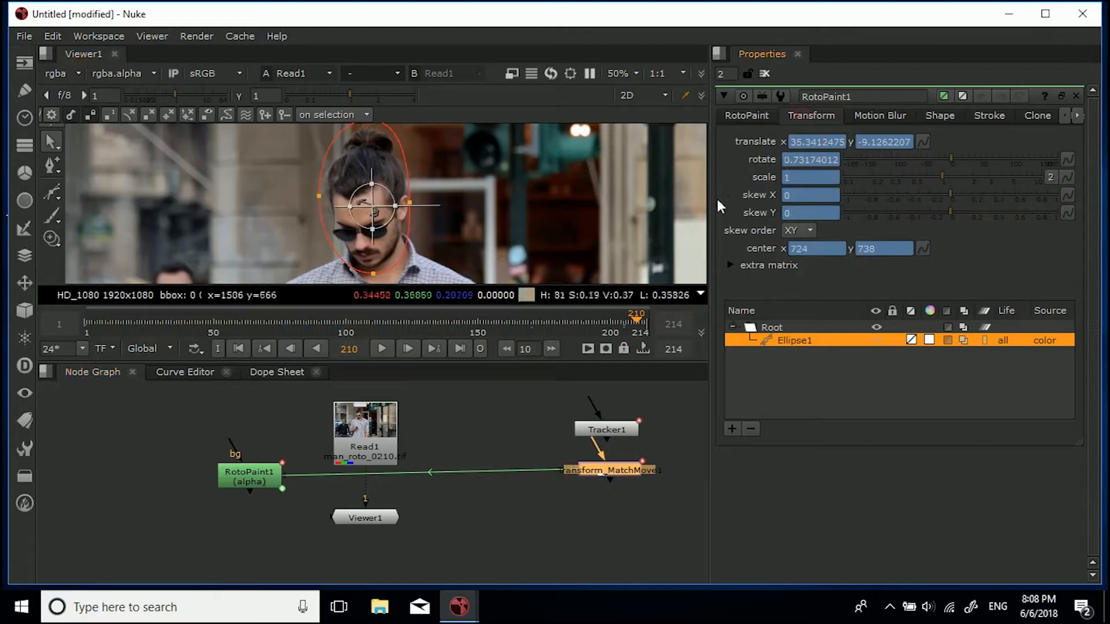
left_click_drag(592, 469, 591, 473)
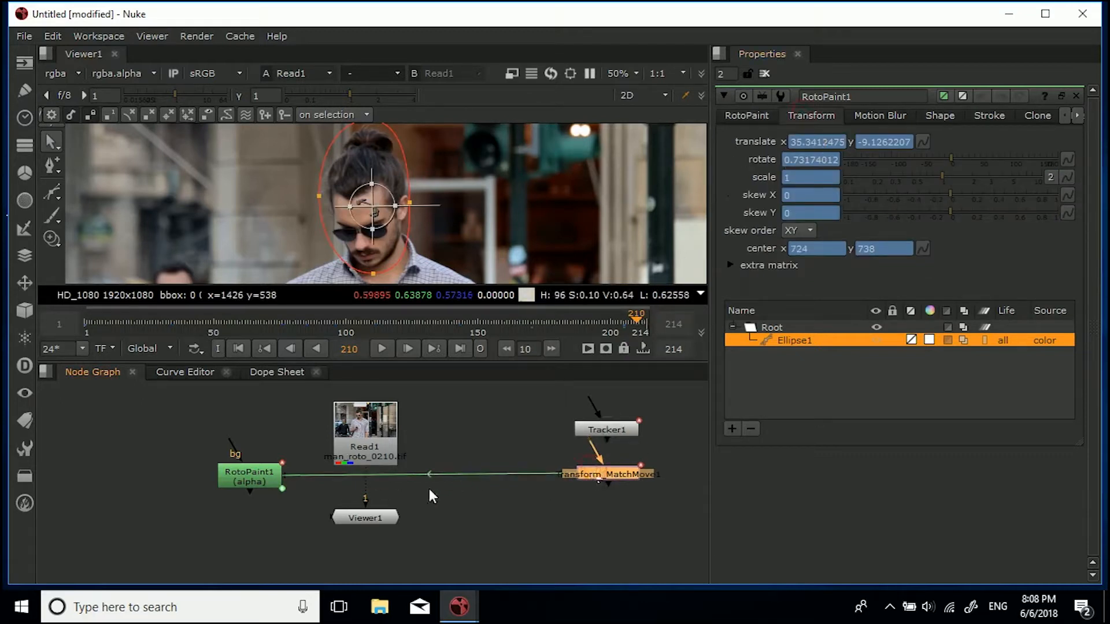
left_click_drag(431, 480, 452, 478)
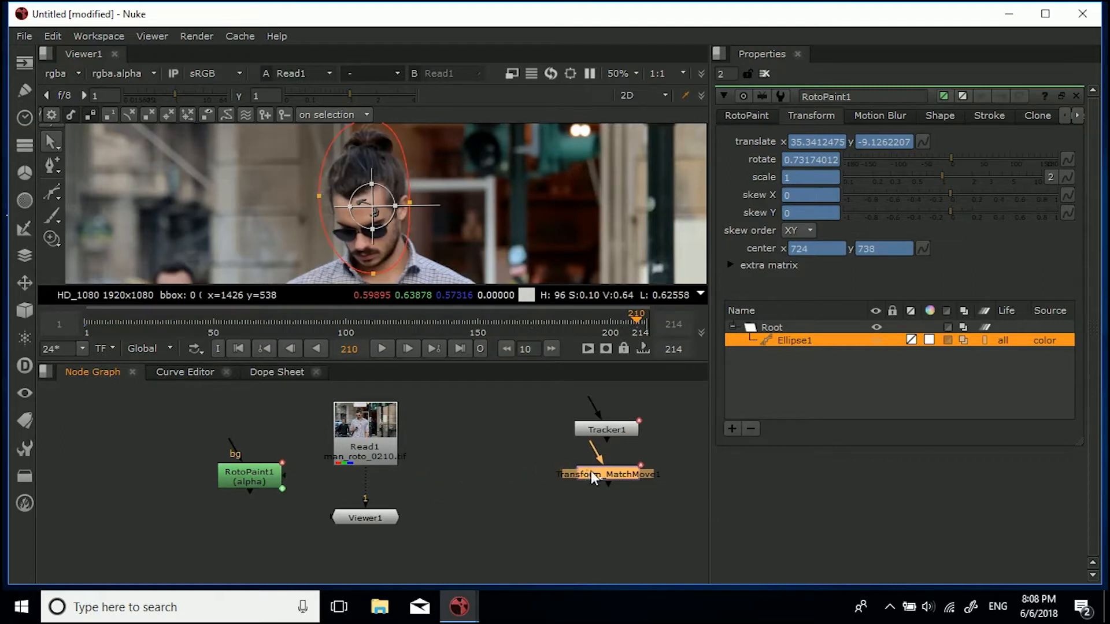
Insert a Blur node between Read1 and Viewer1 and connect its mask input to RotoPaint1.
left_click_drag(360, 518, 358, 563)
left_click(332, 514)
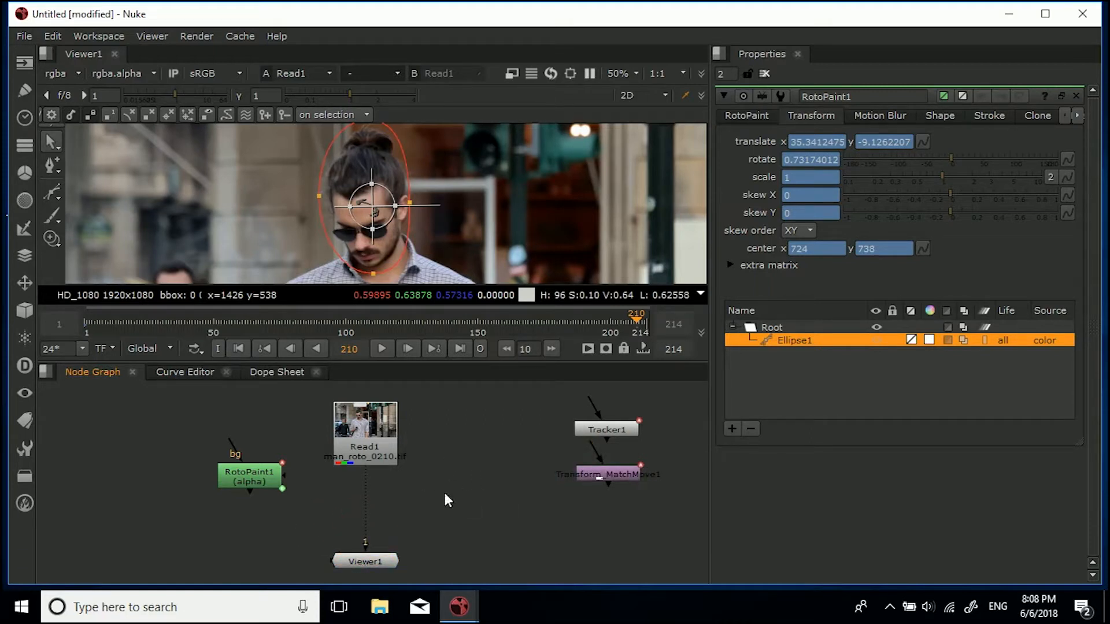
key("b")
left_click_drag(341, 522, 365, 523)
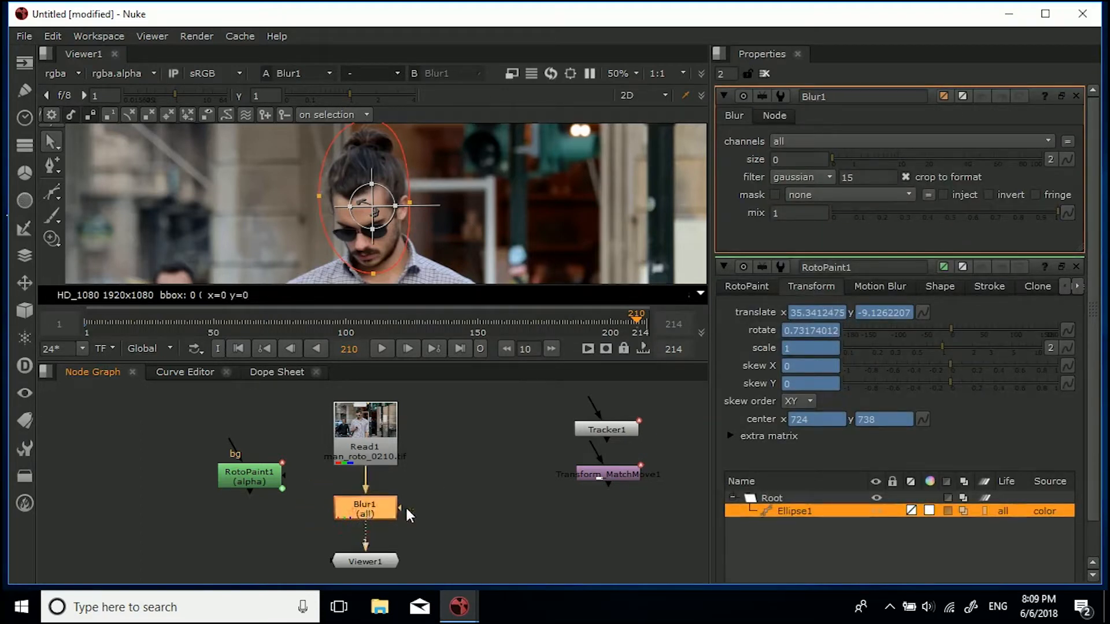
left_click_drag(401, 508, 241, 512)
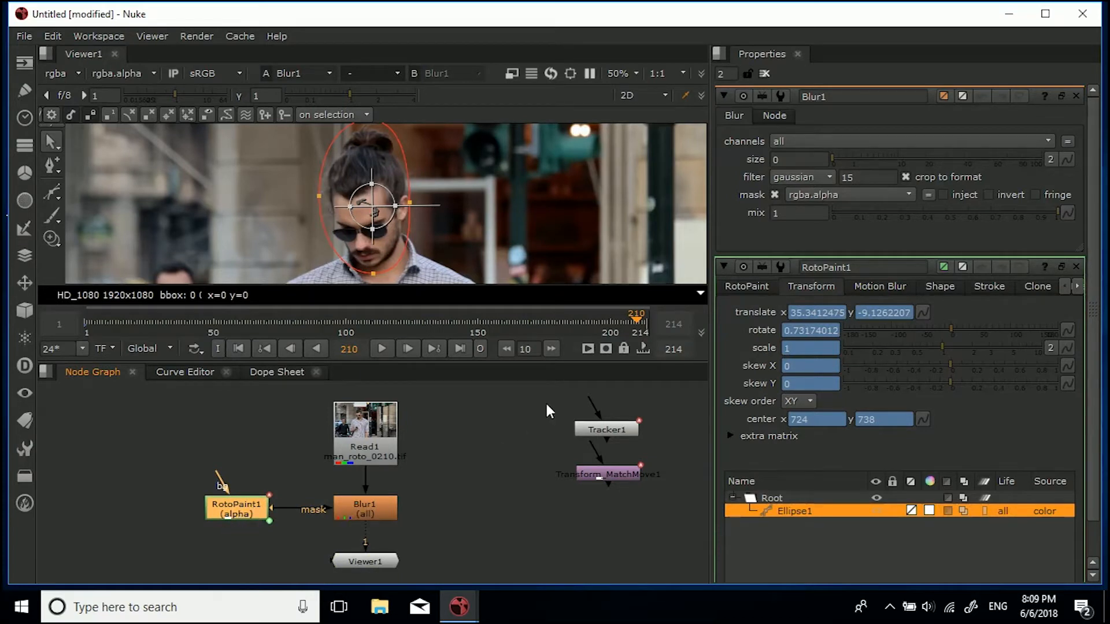
Set the size of Blur1 to 80.
left_click_drag(838, 157, 1000, 161)
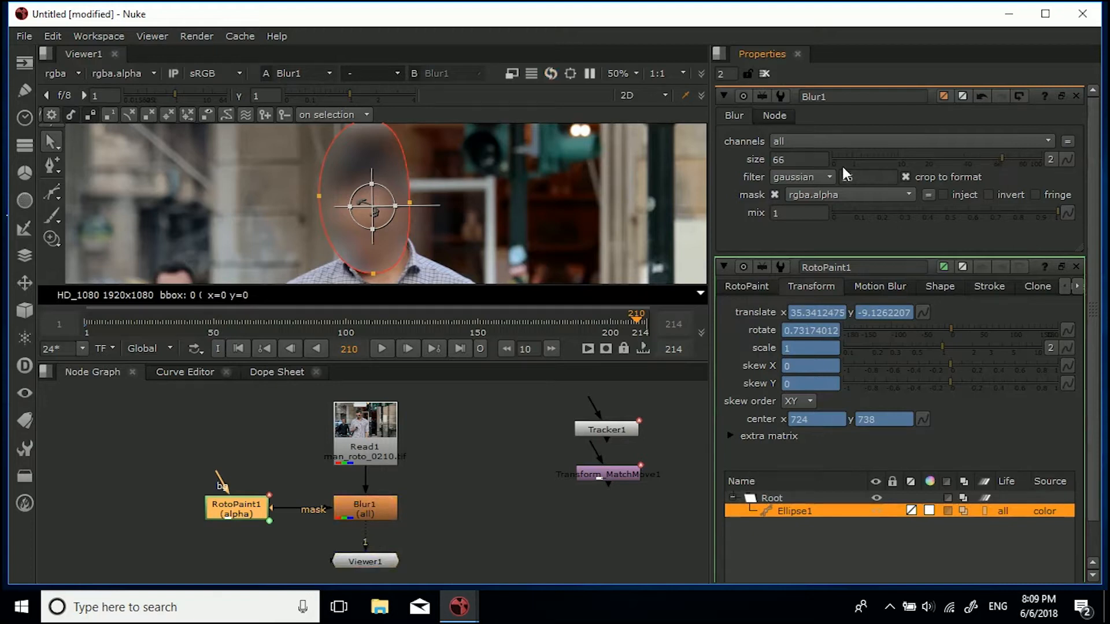
double_click(806, 160)
type("80")
key("Return")
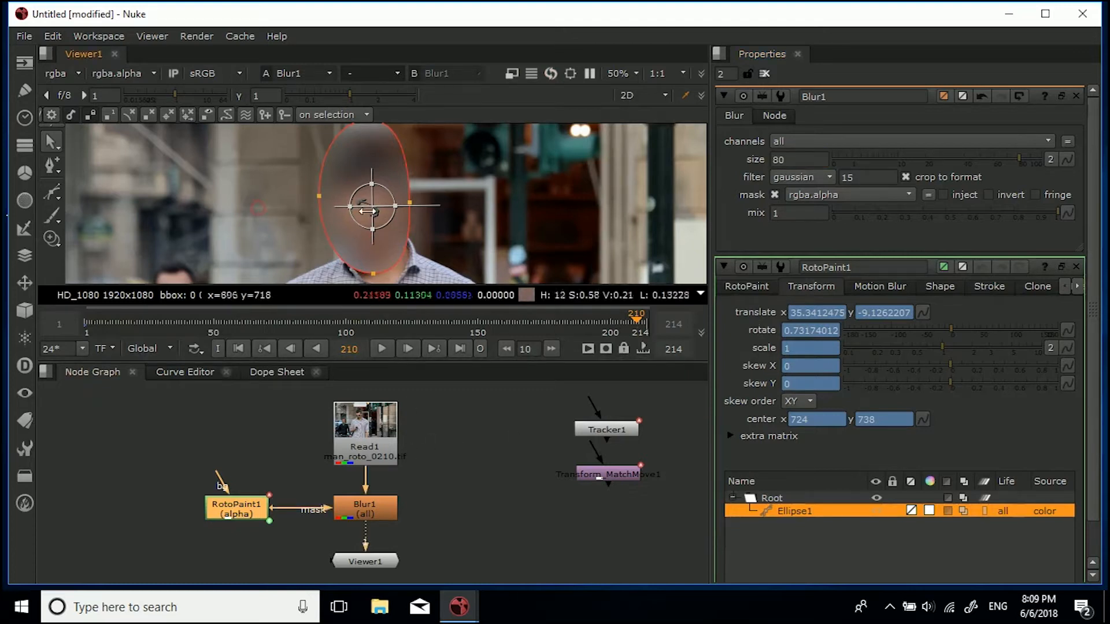
Reopen the RotoPaint1 properties above those of Blur1 and turn off the viewer overlay.
left_click(1075, 264)
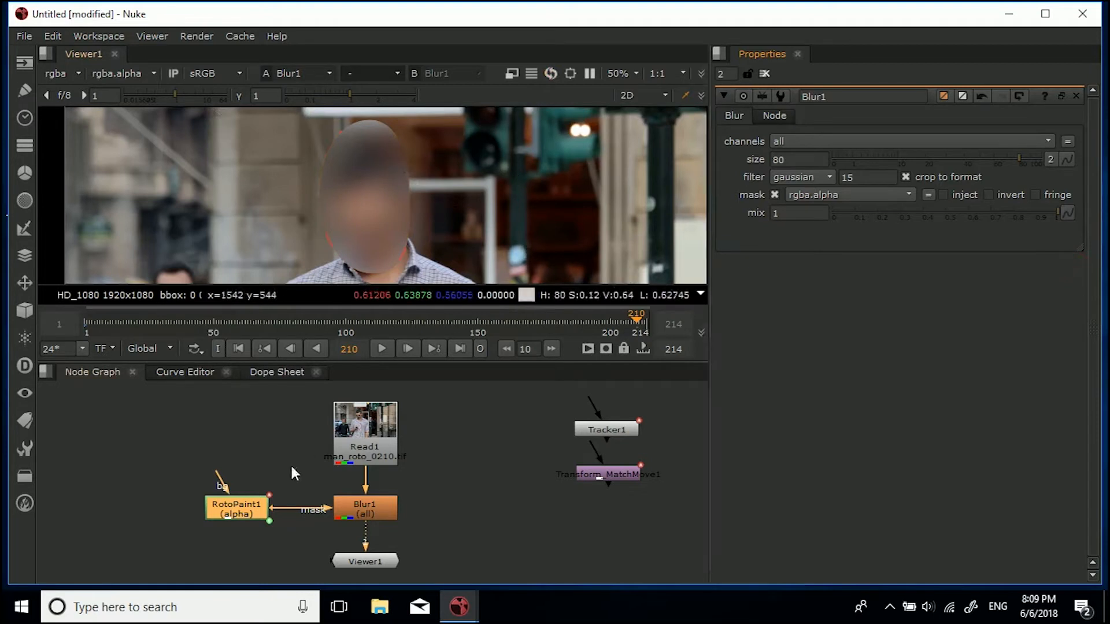
double_click(244, 501)
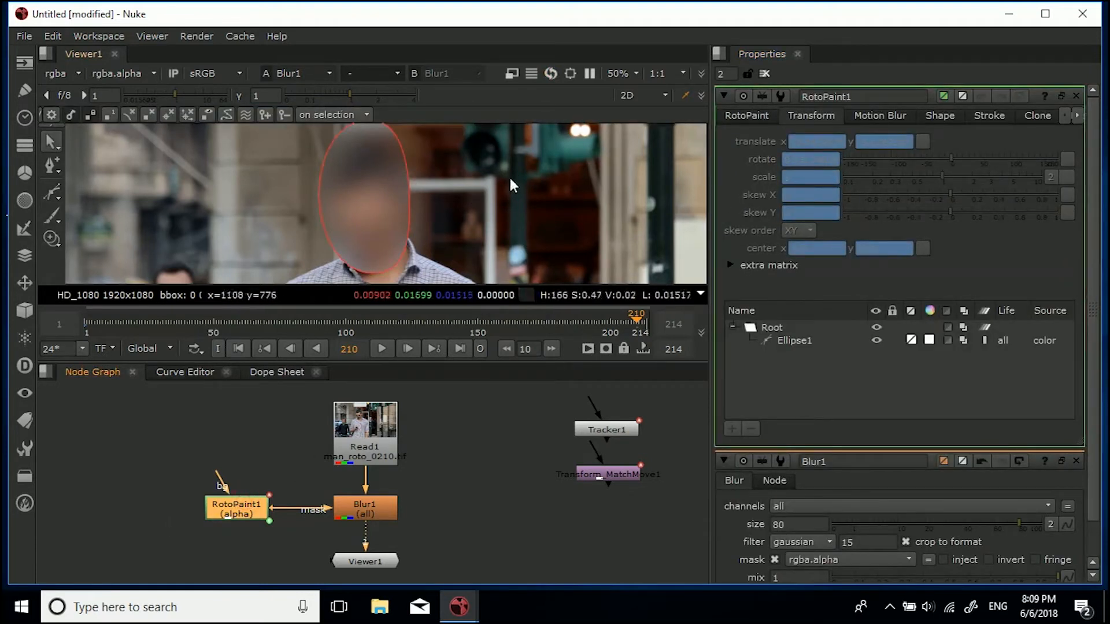
key("o")
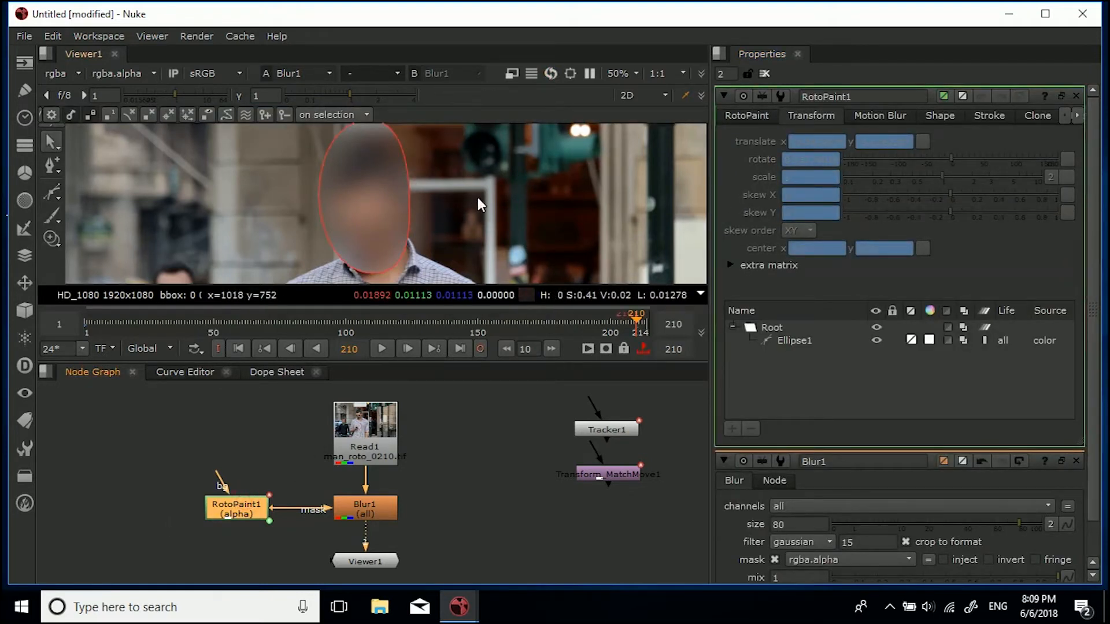
key("o")
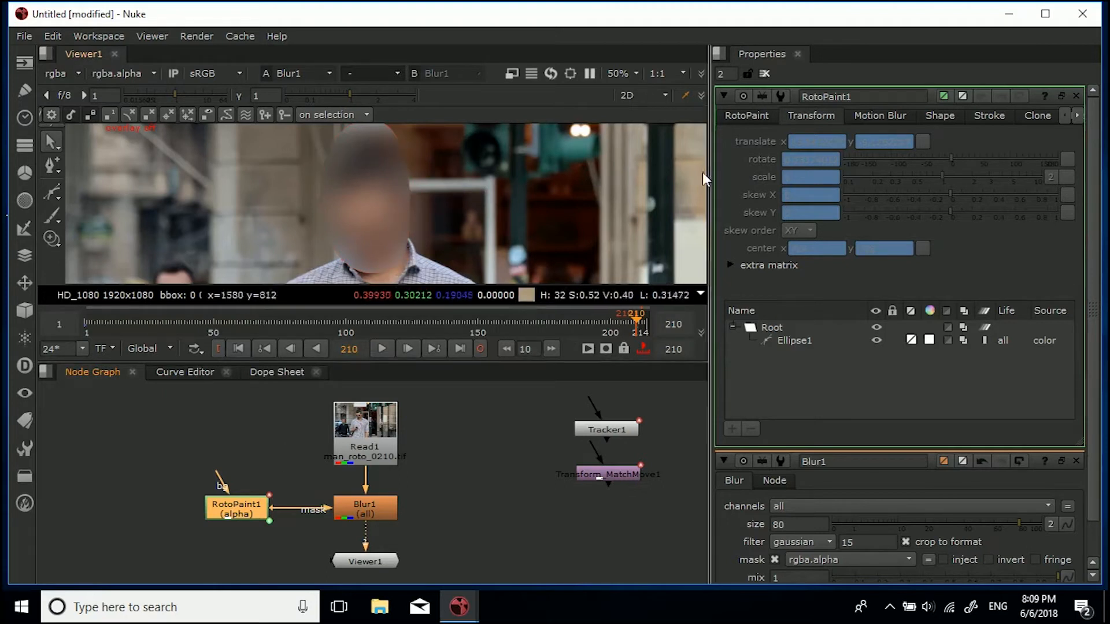
Soften Ellipse1's edge with feather 54 and feather falloff 1.65, checking the blurred face at frame 50.
left_click(801, 343)
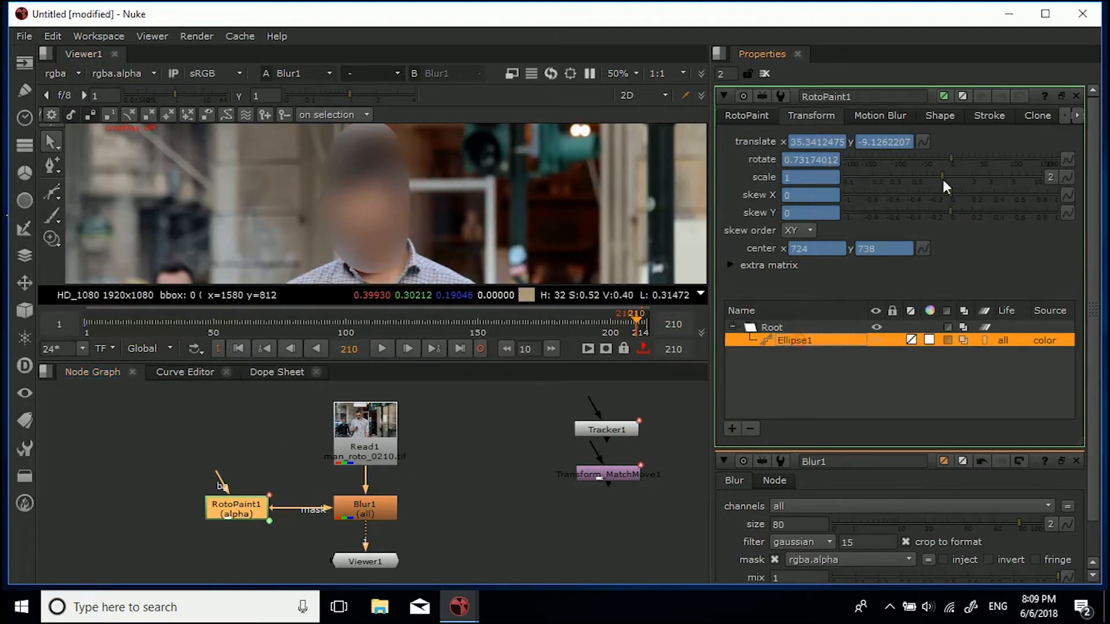
left_click(951, 118)
left_click_drag(929, 157, 992, 154)
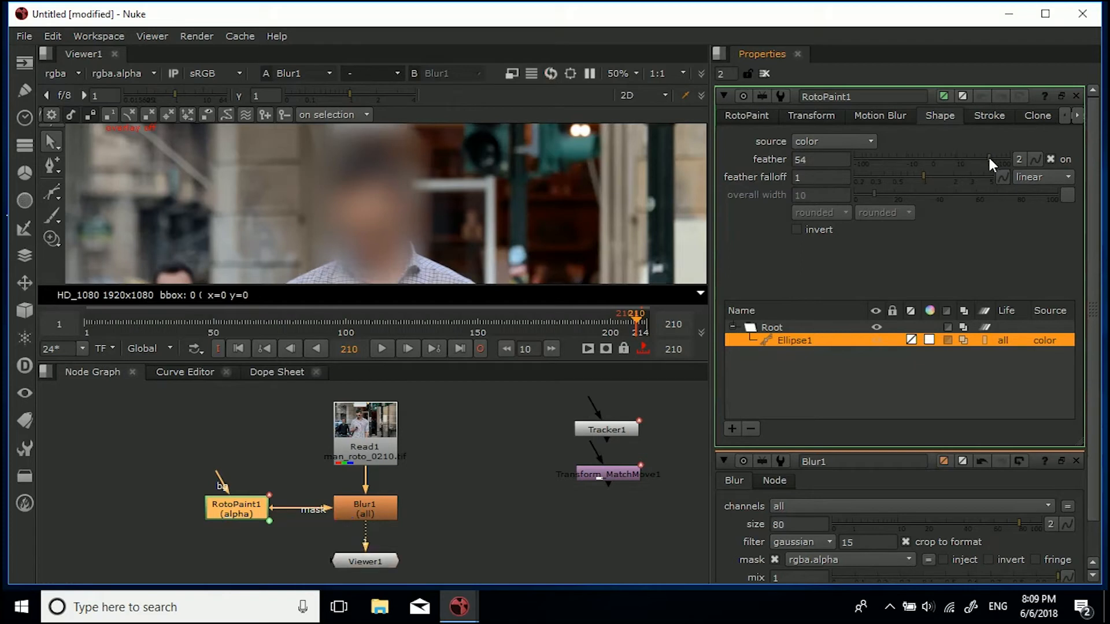
mouse_move(923, 177)
left_mouse_down()
mouse_move(849, 184)
mouse_move(961, 180)
mouse_move(943, 179)
left_mouse_up()
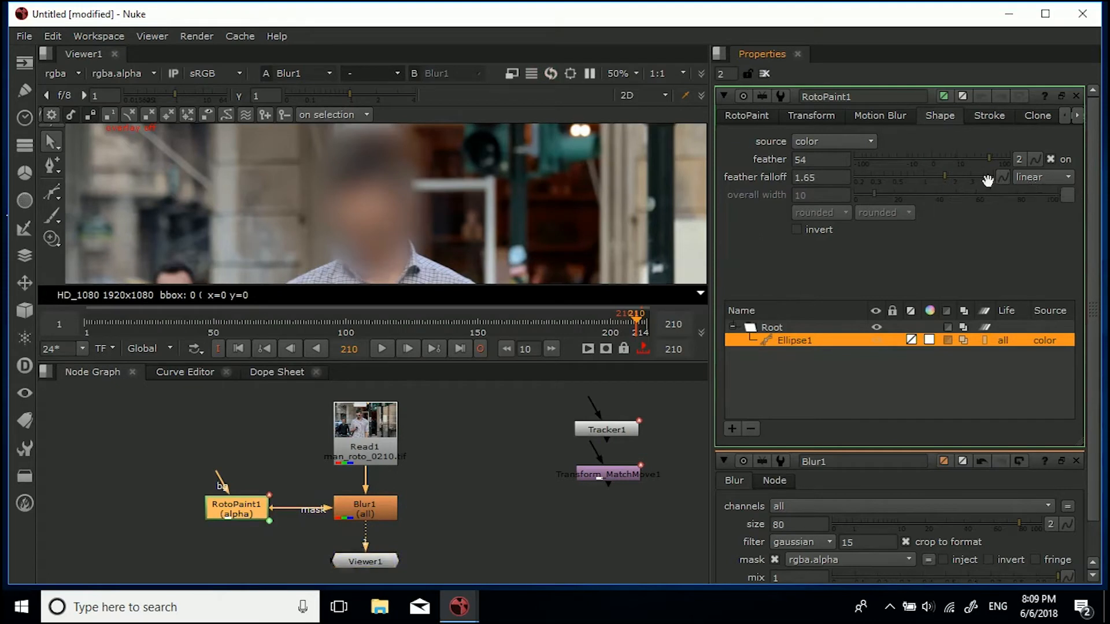
left_click(213, 327)
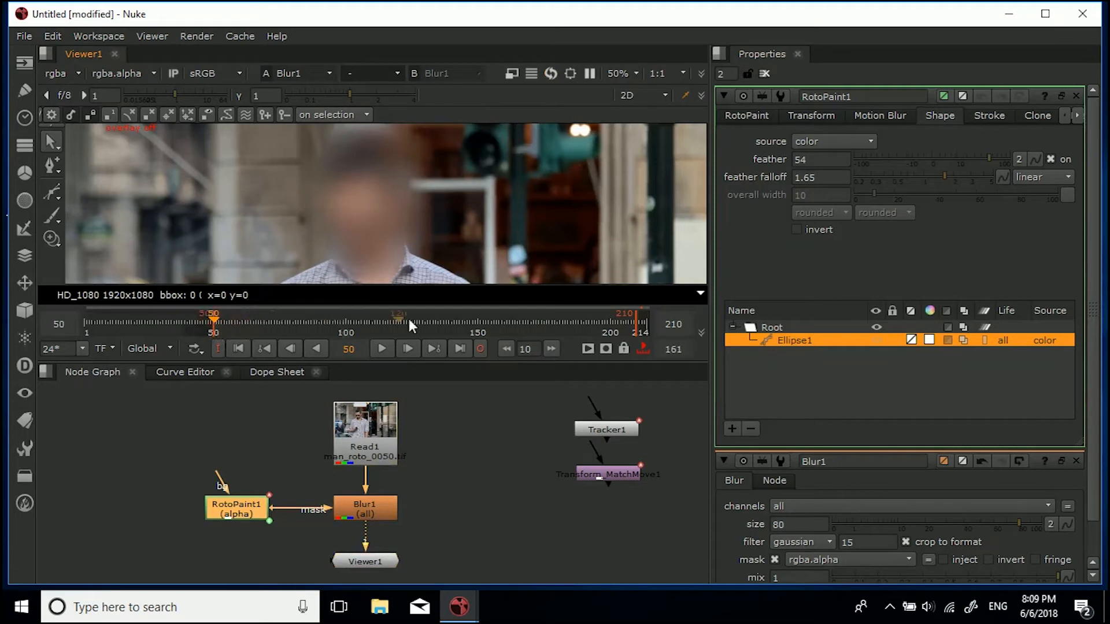
Limit the viewer's playback range to frames 111 to 149 and frame the whole shot in the viewer.
left_click(373, 321)
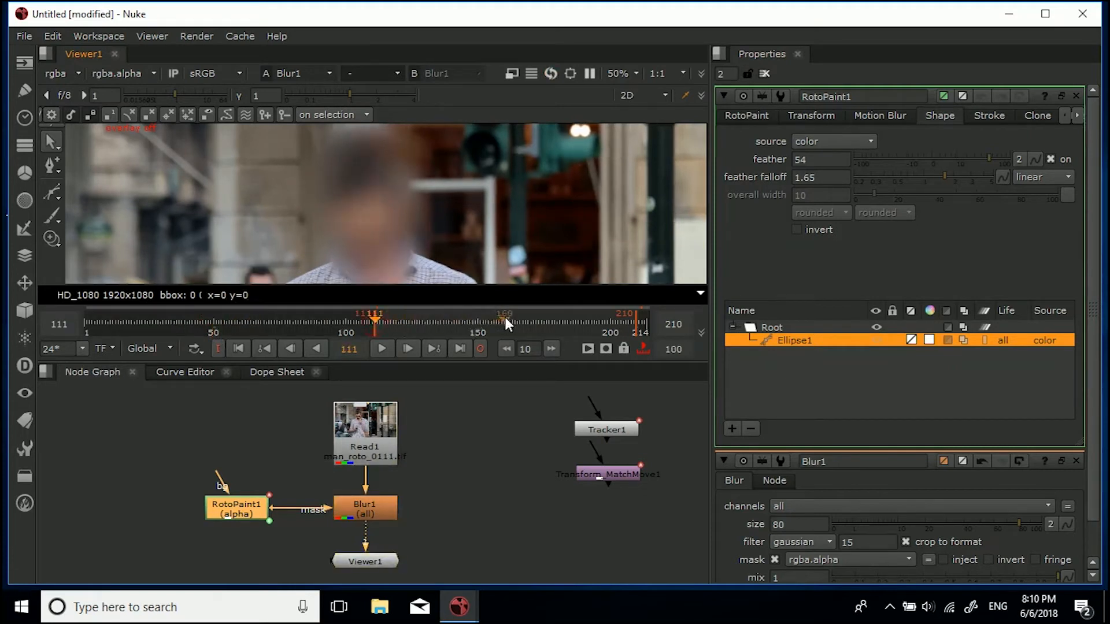
left_click(458, 320)
left_click(475, 320)
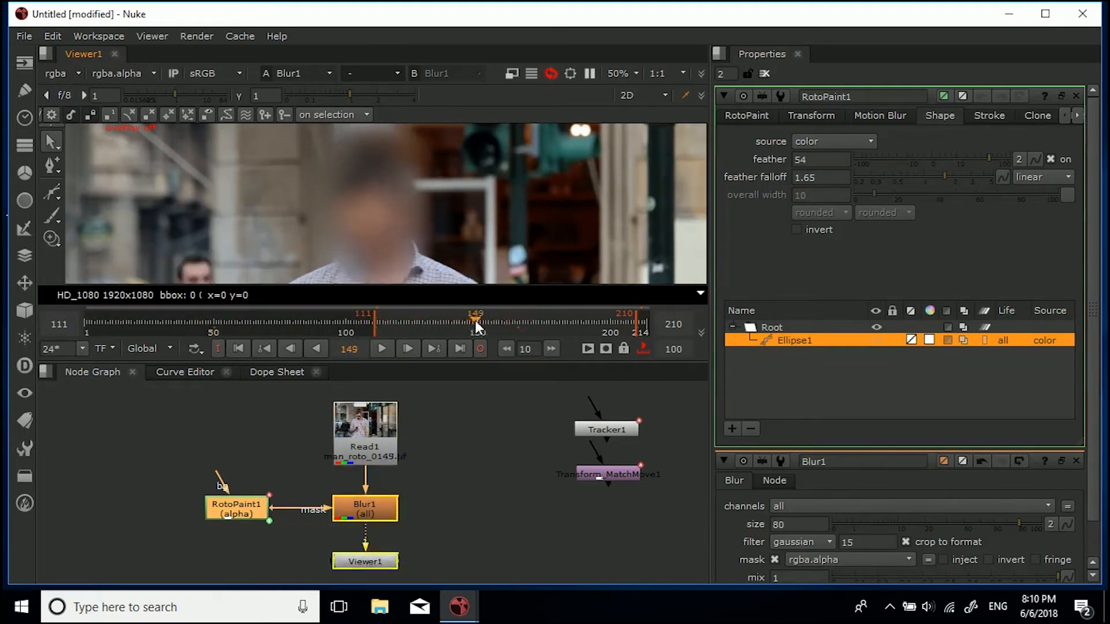
scroll(382, 230, "down", 5)
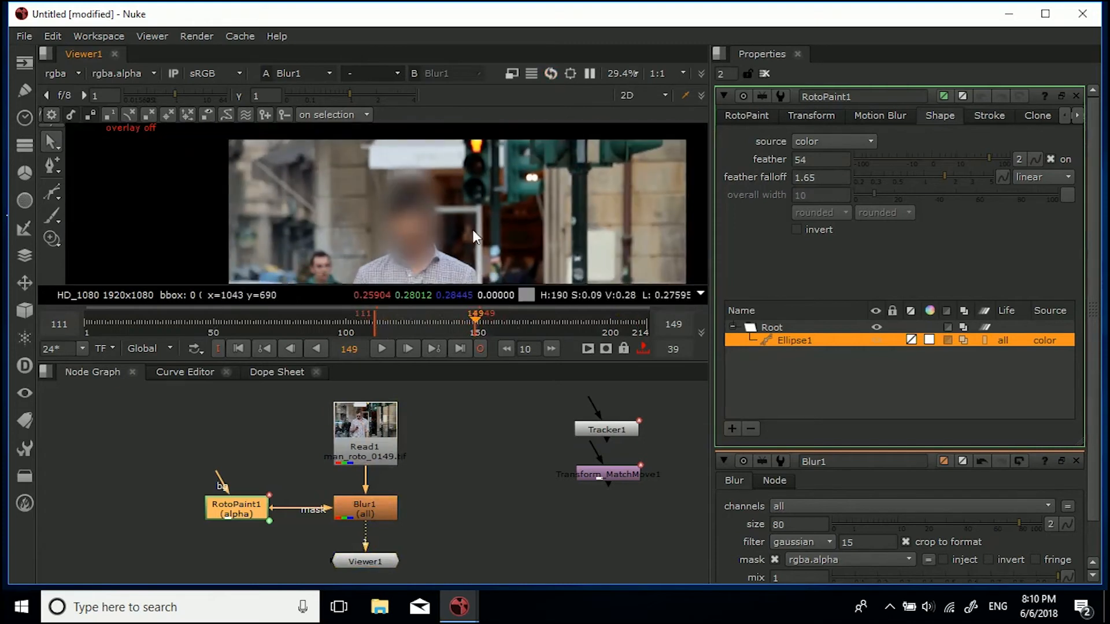
middle_click_drag(473, 230, 409, 194)
scroll(409, 200, "down", 1)
Close all open node properties and play the blurred shot from frame 118.
left_click(764, 74)
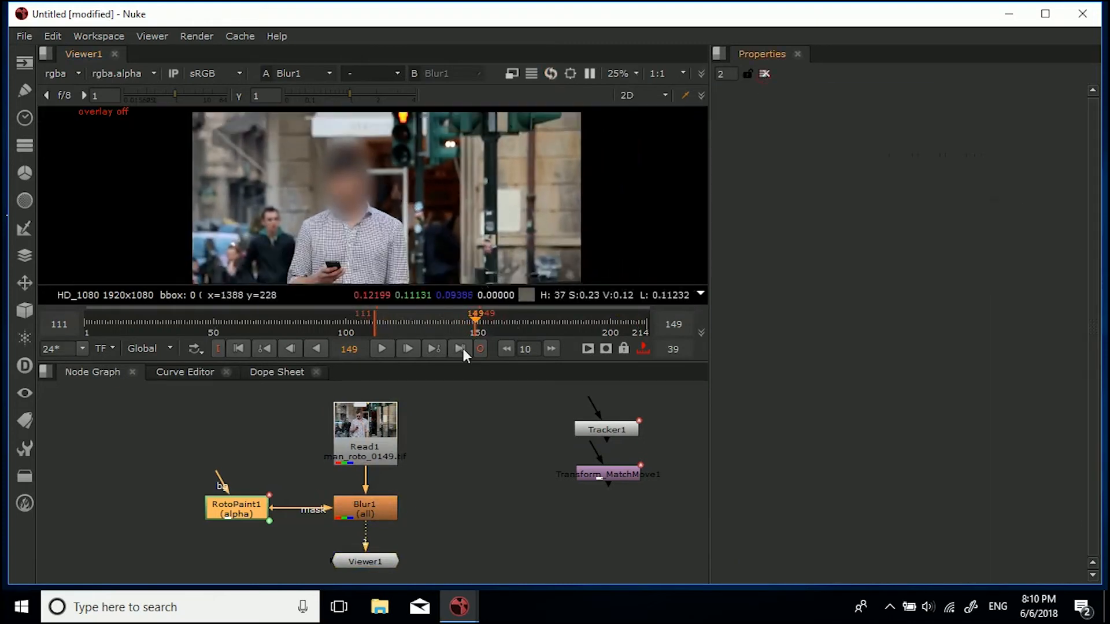
left_click(413, 350)
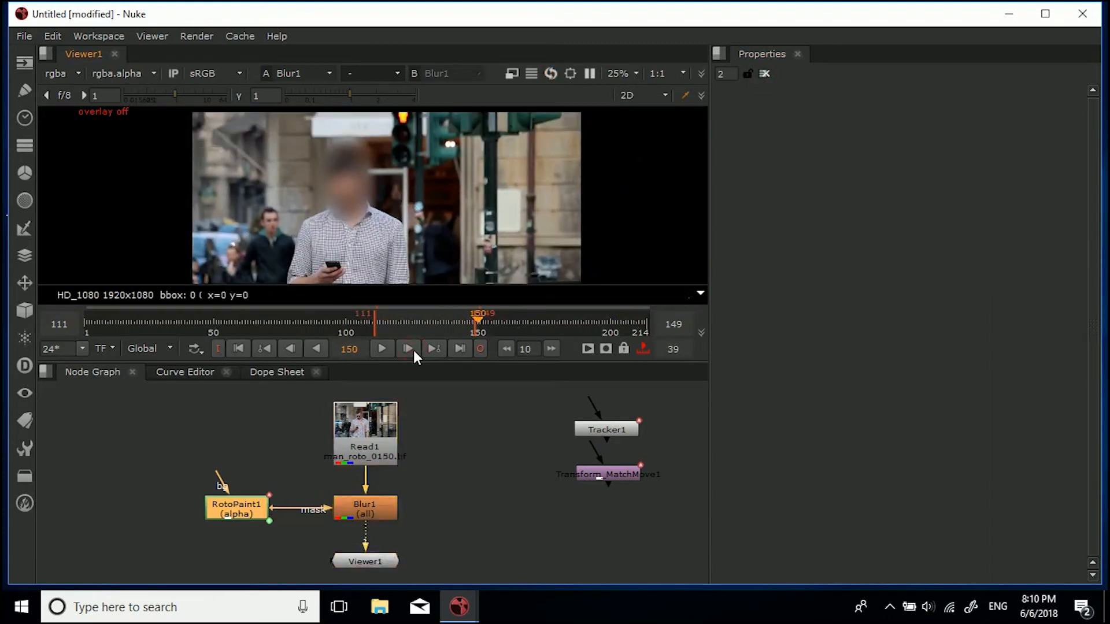
left_click(392, 322)
left_click(383, 349)
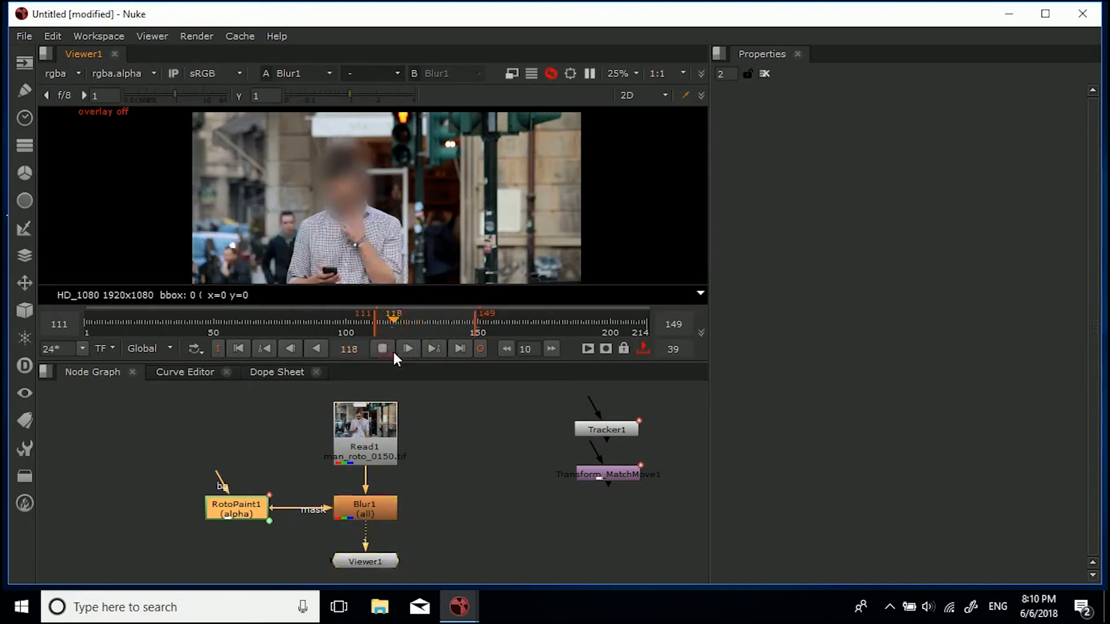
left_click(890, 607)
left_click(922, 574)
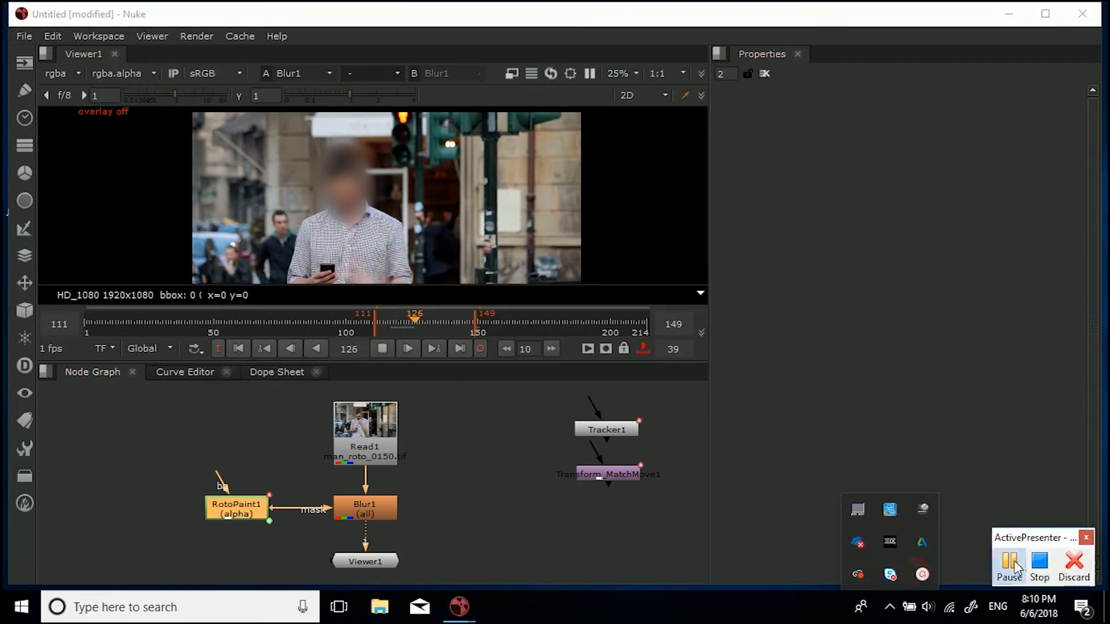
left_click(1010, 564)
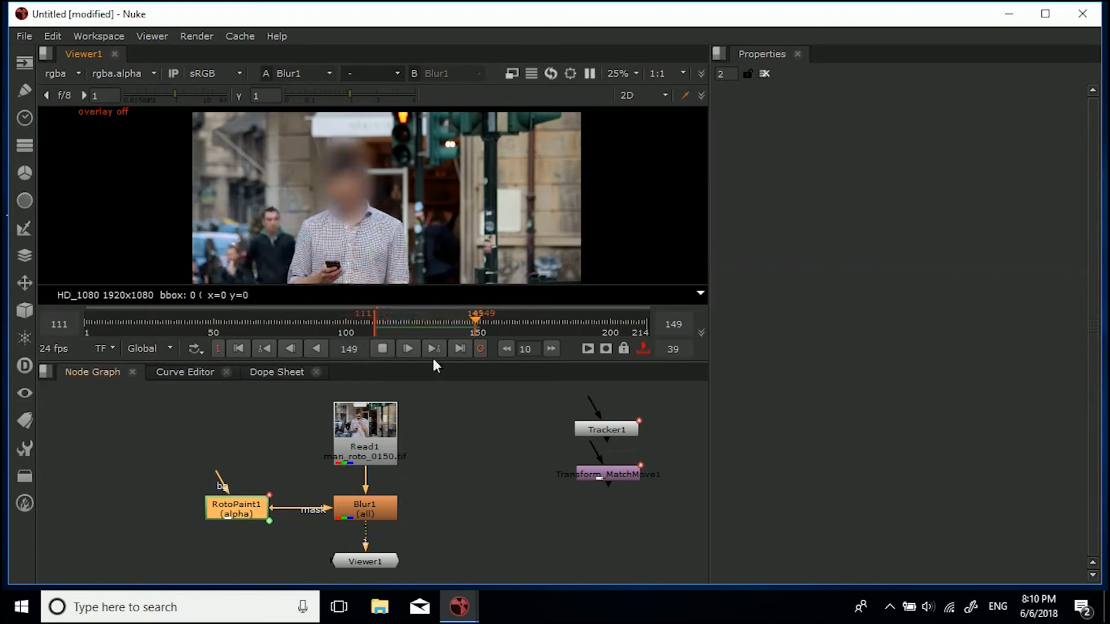
Stop playback and add a backdrop behind the Tracker1 and Transform_MatchMove1 nodes.
left_click(379, 350)
left_click_drag(505, 399, 653, 481)
key("Tab")
type("b")
type("ack")
key("Return")
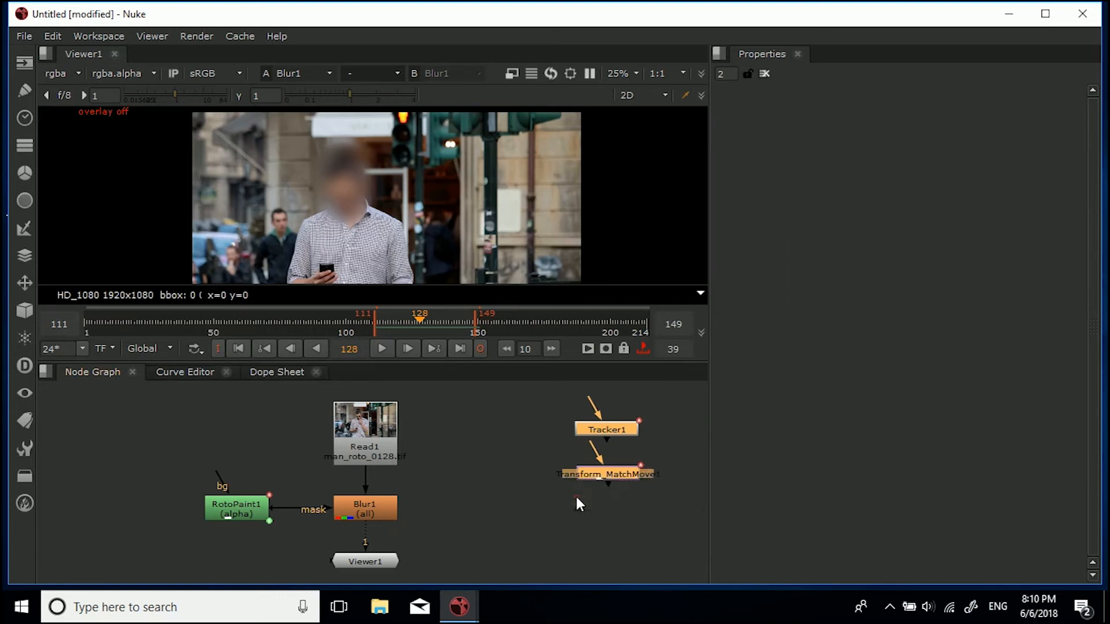
Label the backdrop around the tracking nodes "Tracking Data for face".
double_click(563, 415)
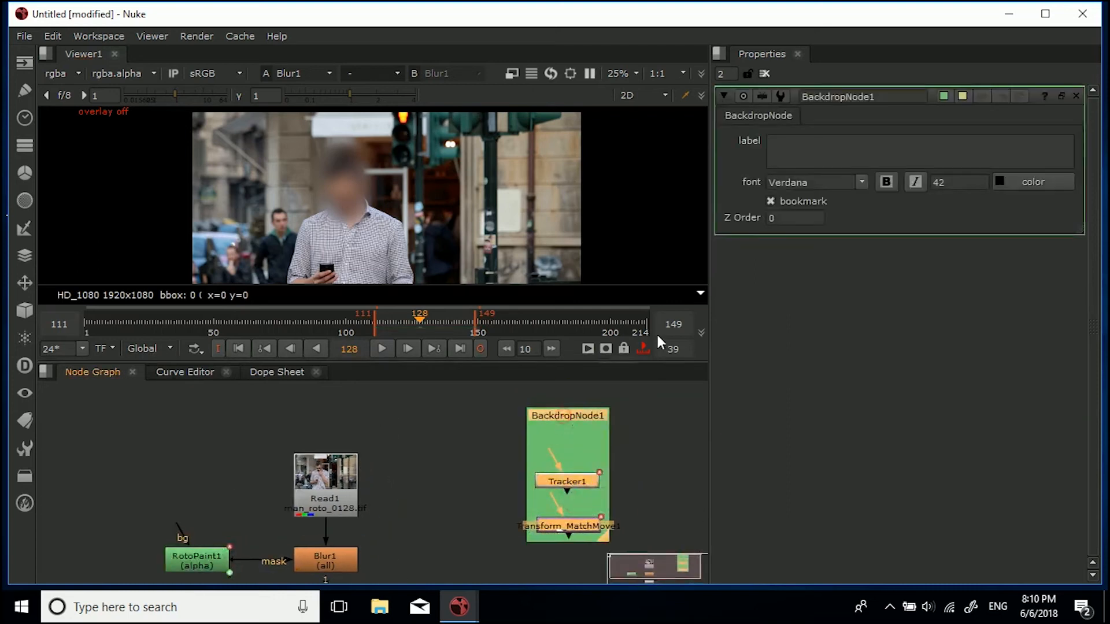
type("Track")
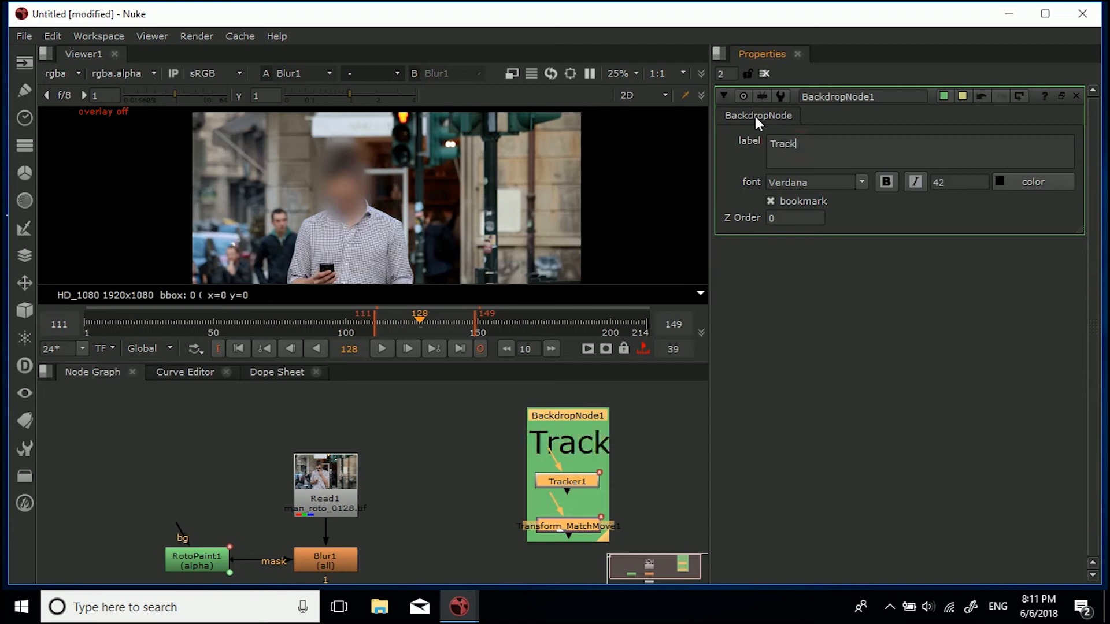
type("ing Data")
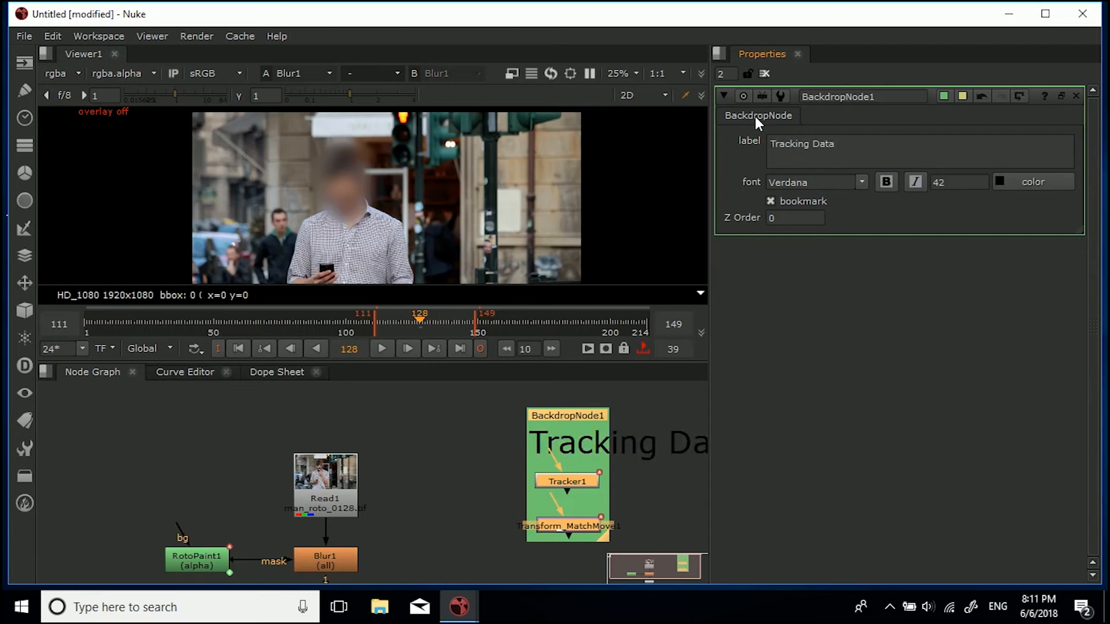
middle_click_drag(550, 476, 433, 469)
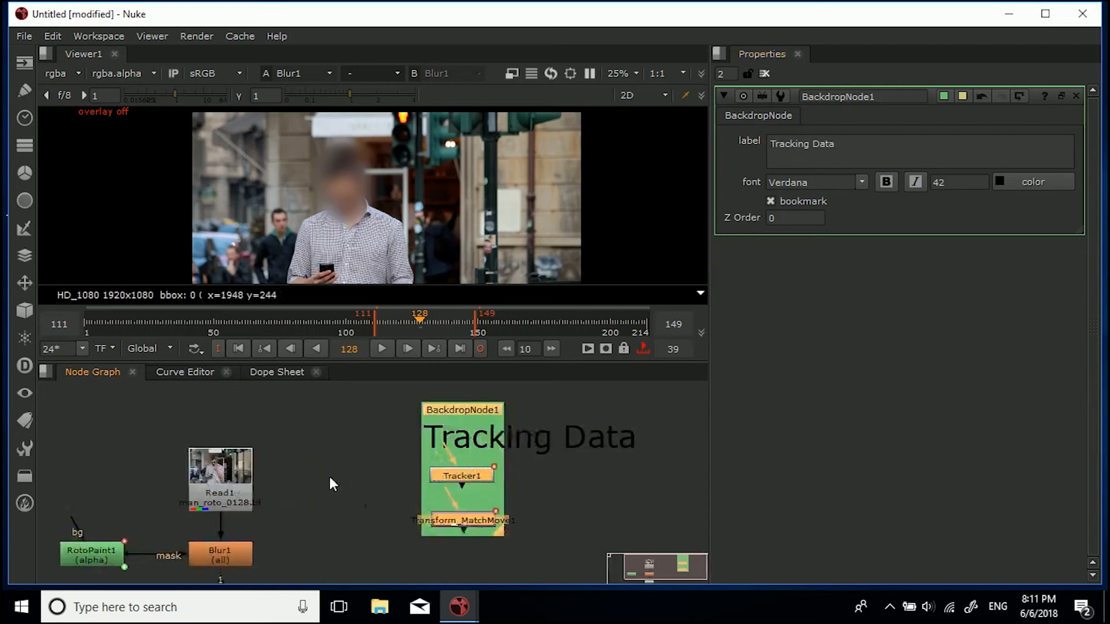
left_click(865, 146)
type("for face")
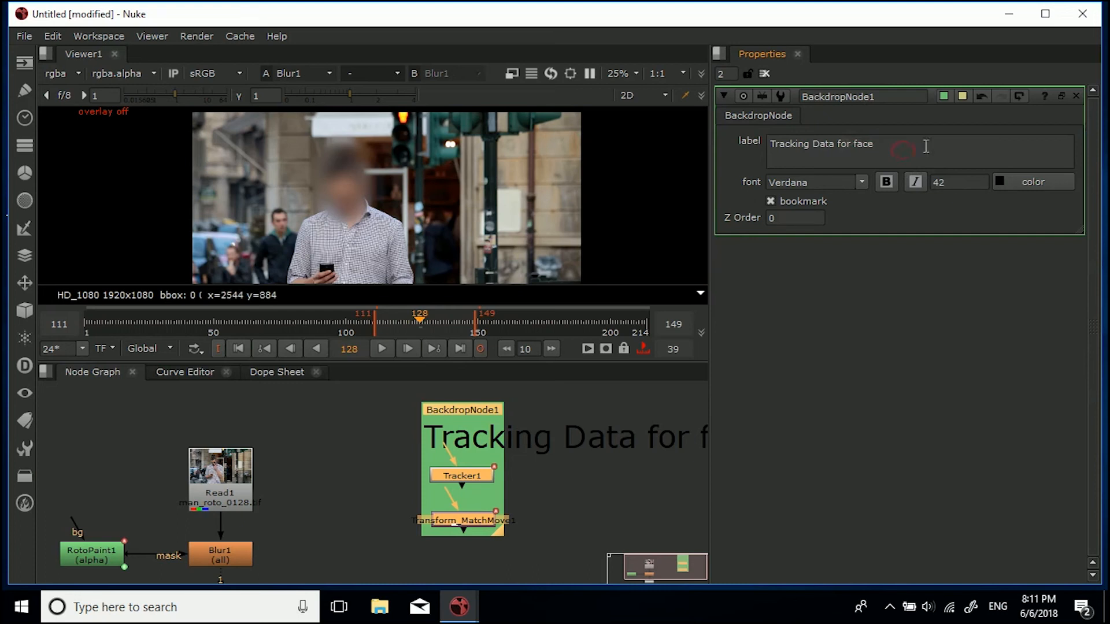
Set the font size of the backdrop's label to 20.
left_click_drag(768, 144, 912, 142)
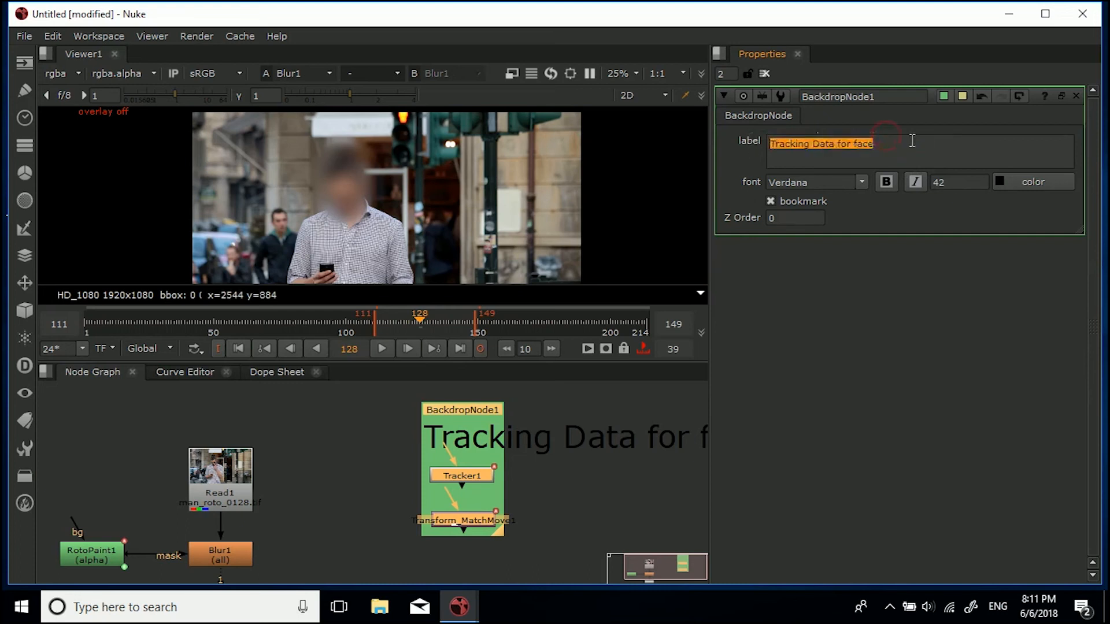
double_click(947, 182)
type("2")
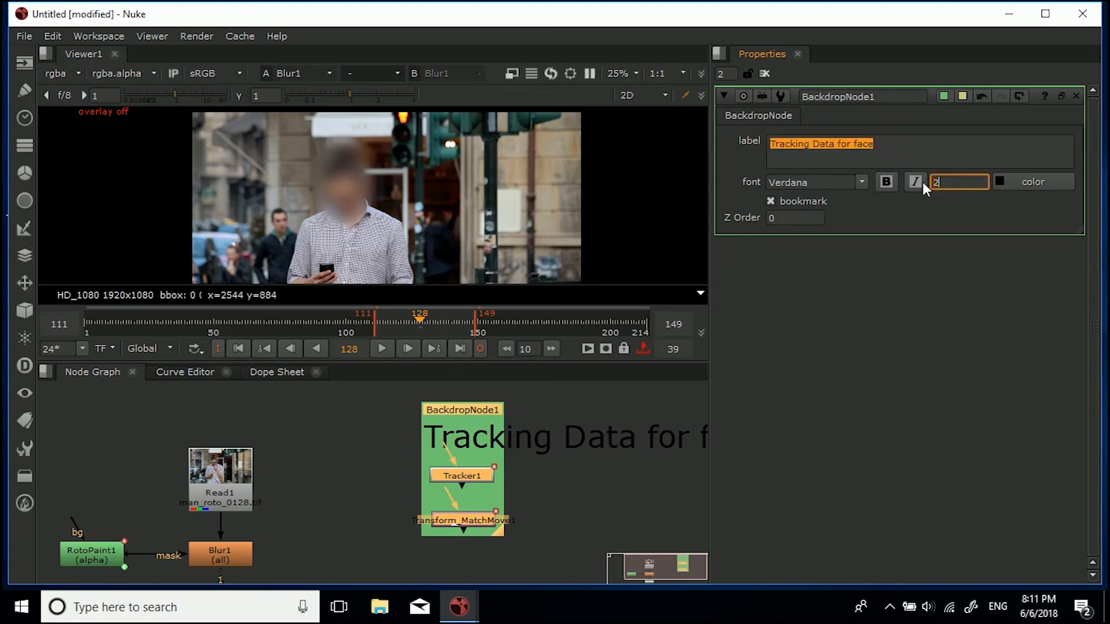
type("0")
key("Return")
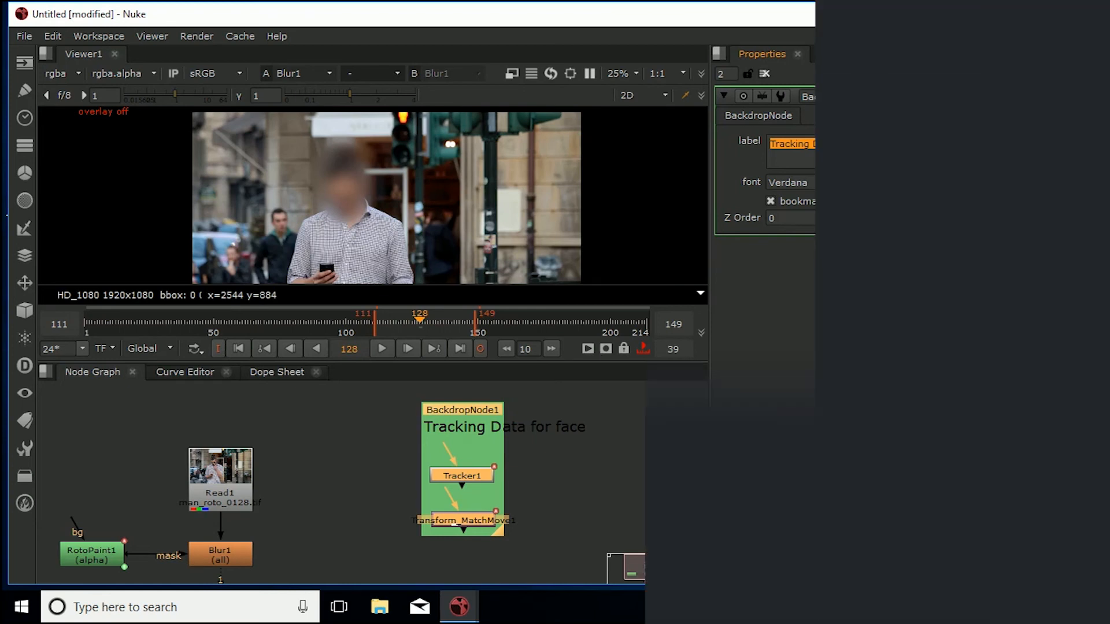